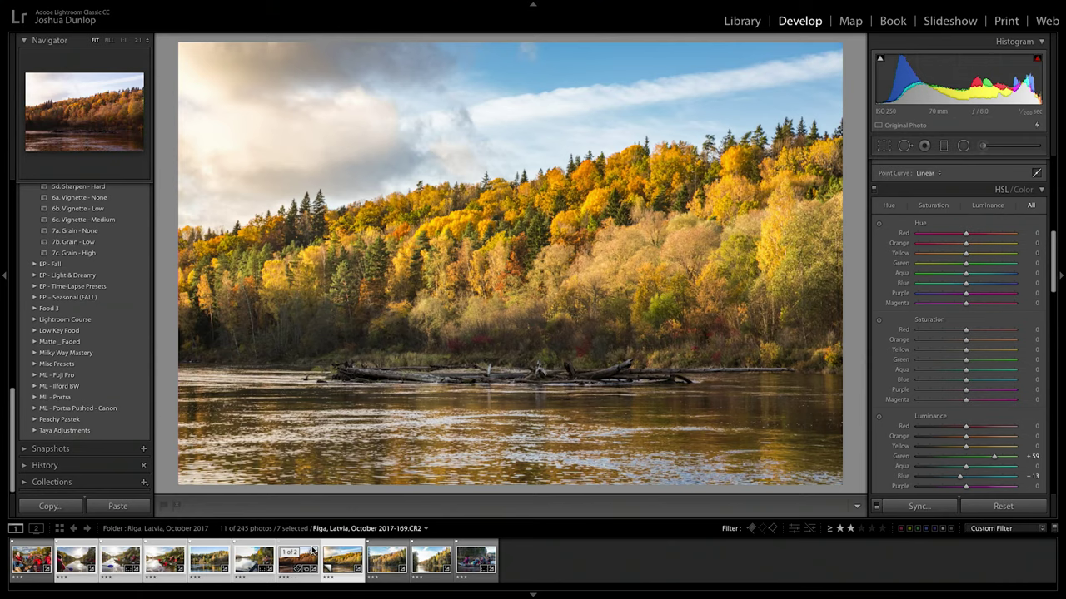
Build a selection of several individual, non-adjacent photos in the filmstrip.
key("Right")
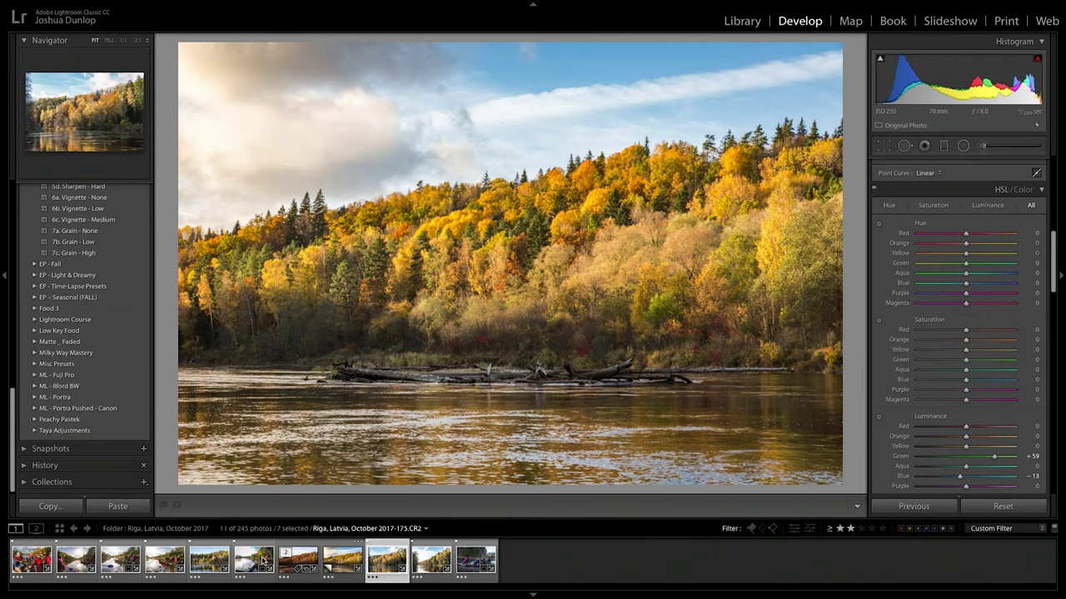
left_click(298, 559)
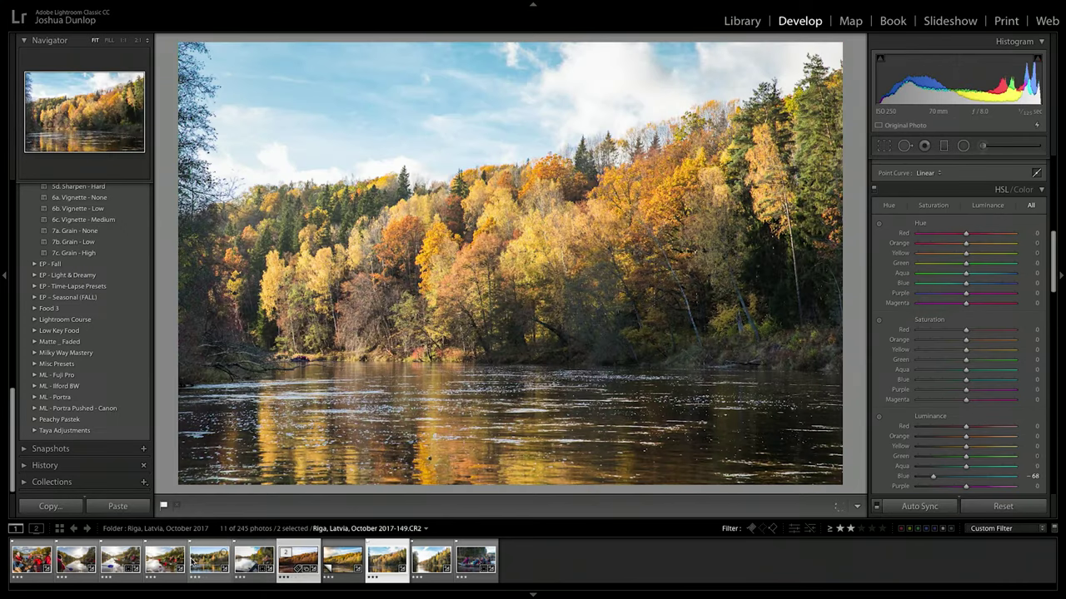
left_click(165, 559, "ctrl")
left_click(76, 560, "ctrl")
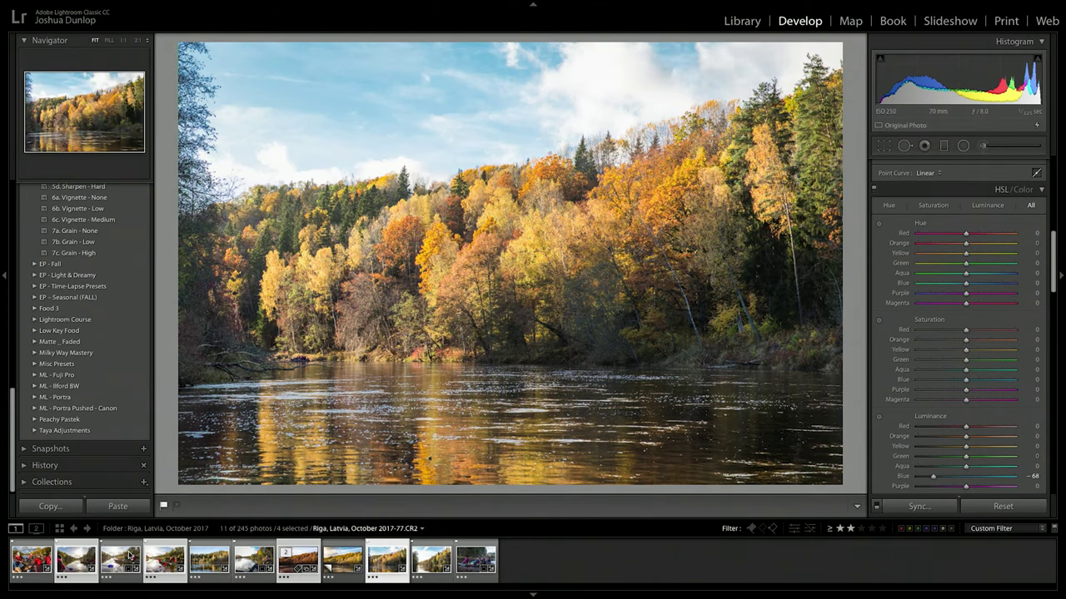
left_click(270, 563, "ctrl")
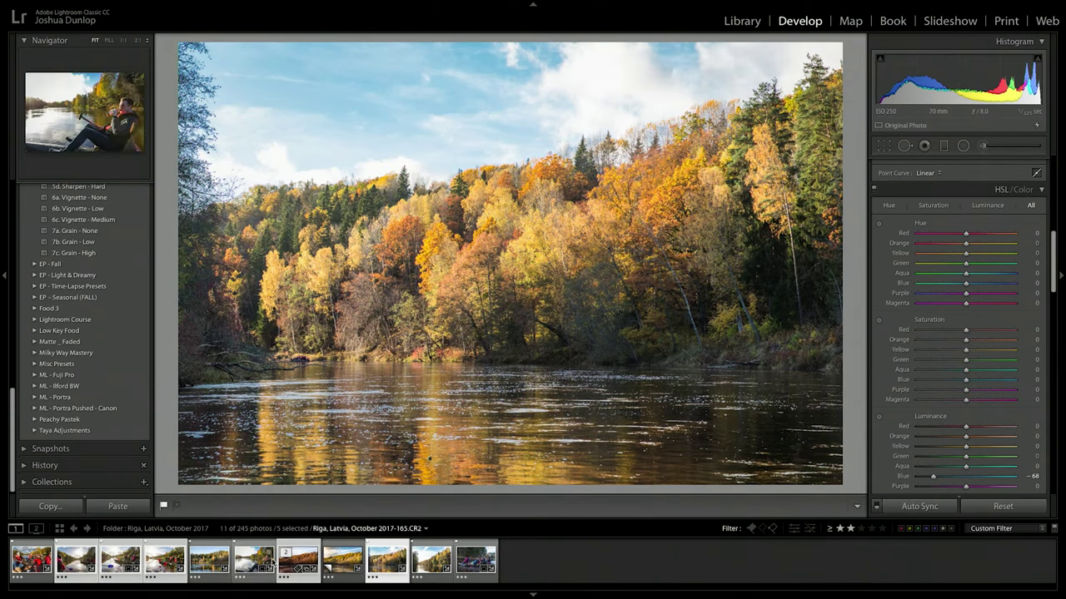
Select all photos in the filmstrip and remove the second, fourth, fifth, seventh and eighth from the selection.
key("ctrl+a")
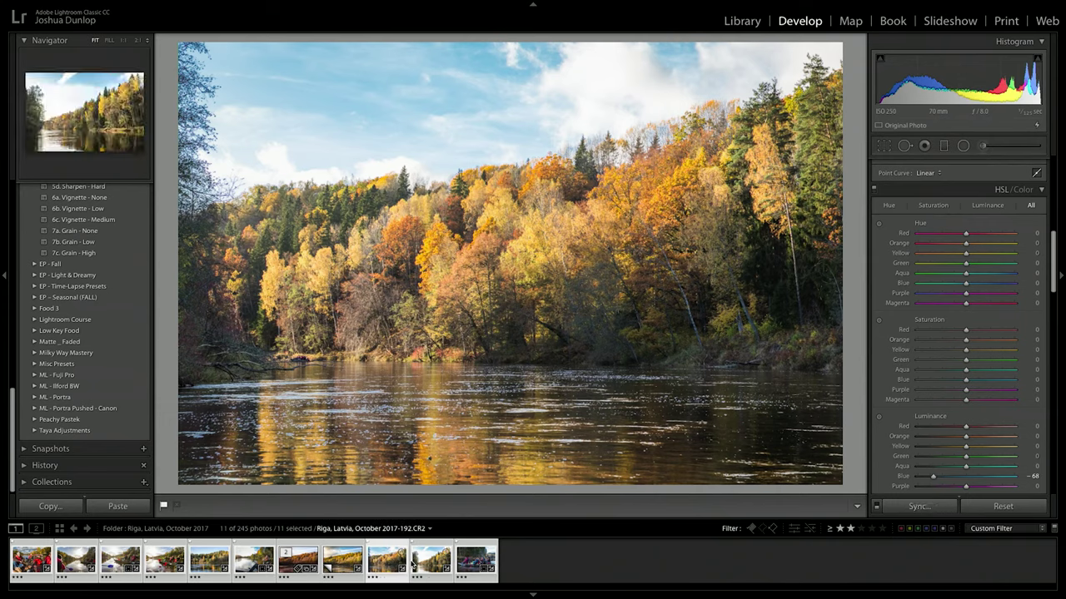
left_click(221, 554, "ctrl")
left_click(166, 557, "ctrl")
left_click(90, 563, "ctrl")
left_click(341, 559, "ctrl")
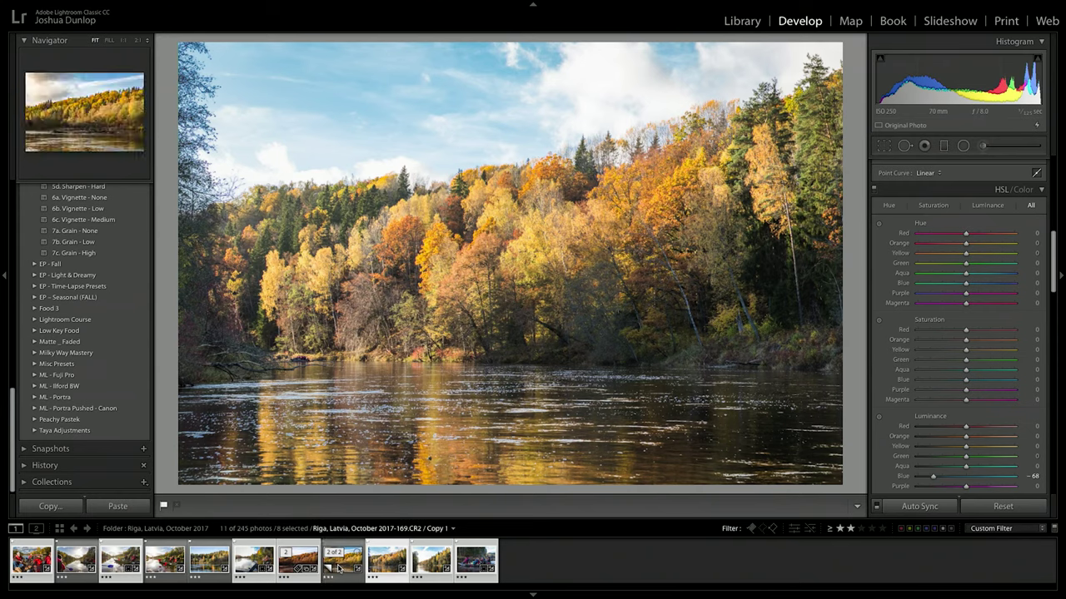
left_click(296, 563, "ctrl")
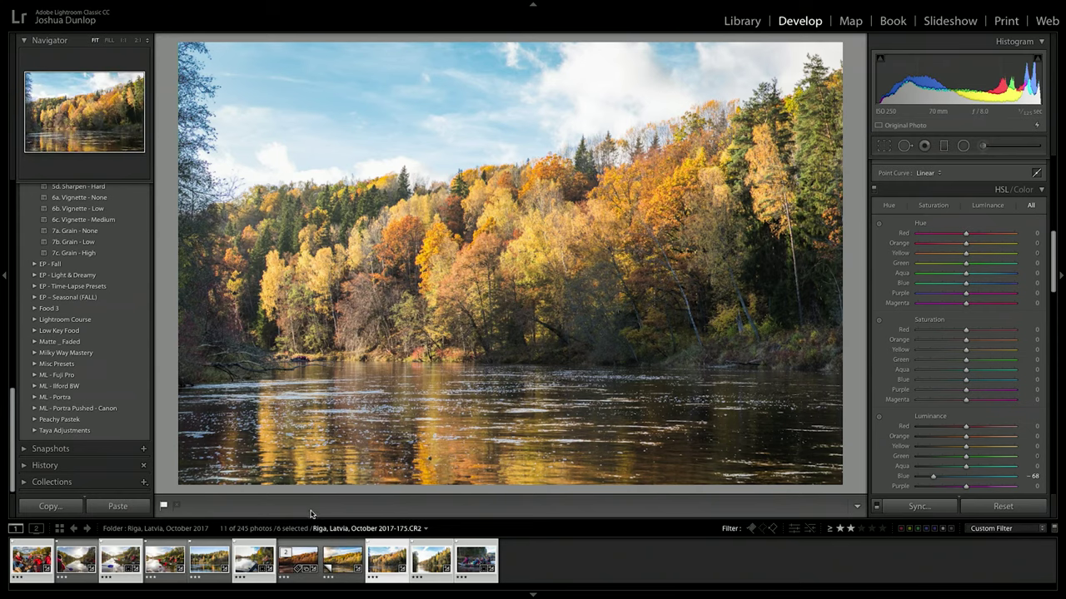
Open the export settings for the selected photos and load the 00 Standard user preset.
left_click(85, 6)
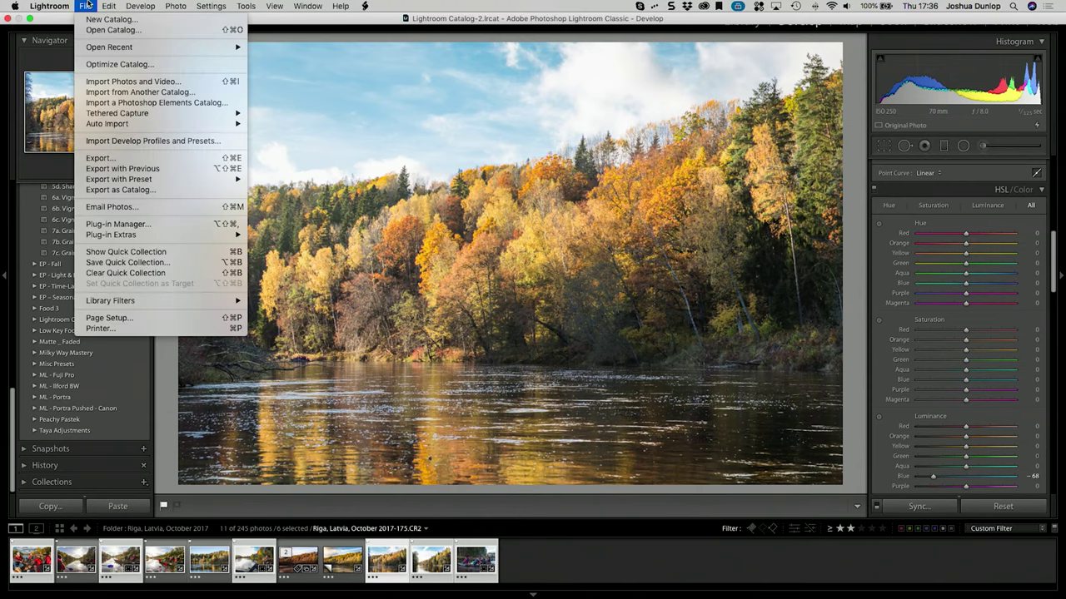
left_click(106, 158)
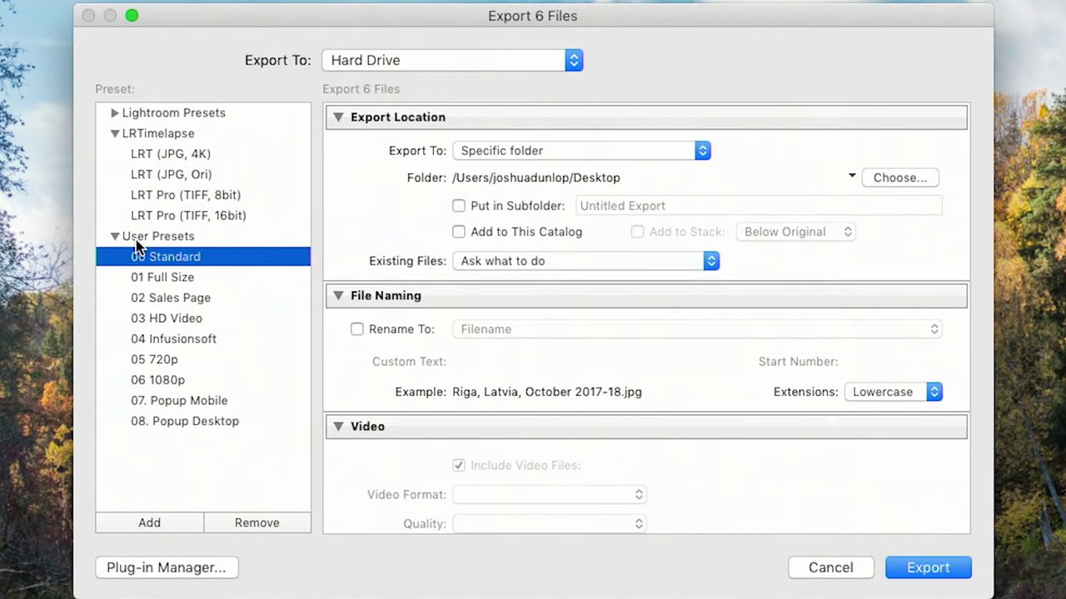
left_click(174, 278)
left_click(201, 298)
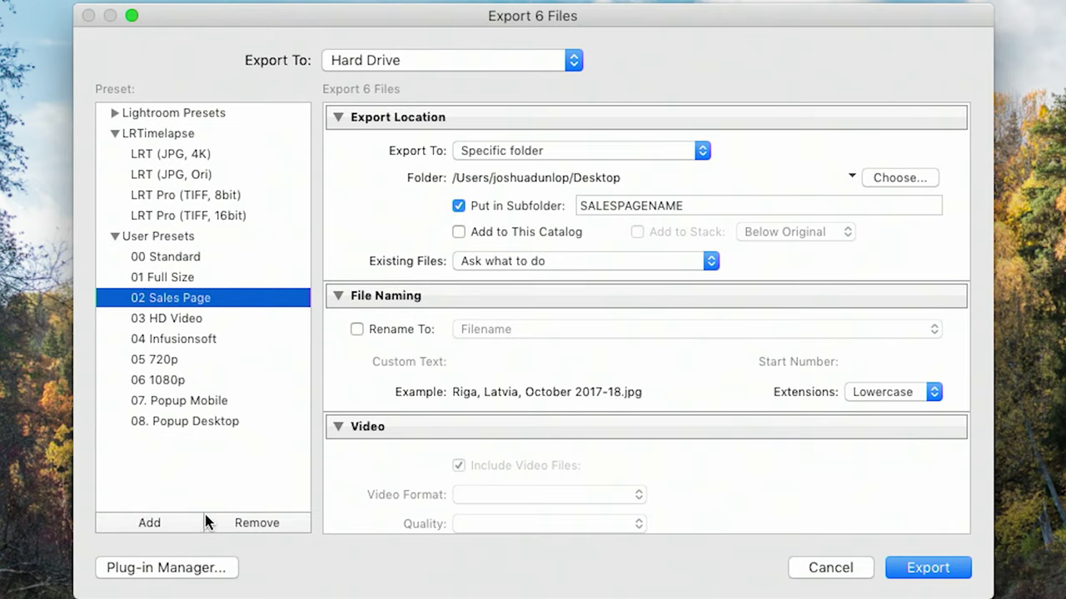
left_click(200, 260)
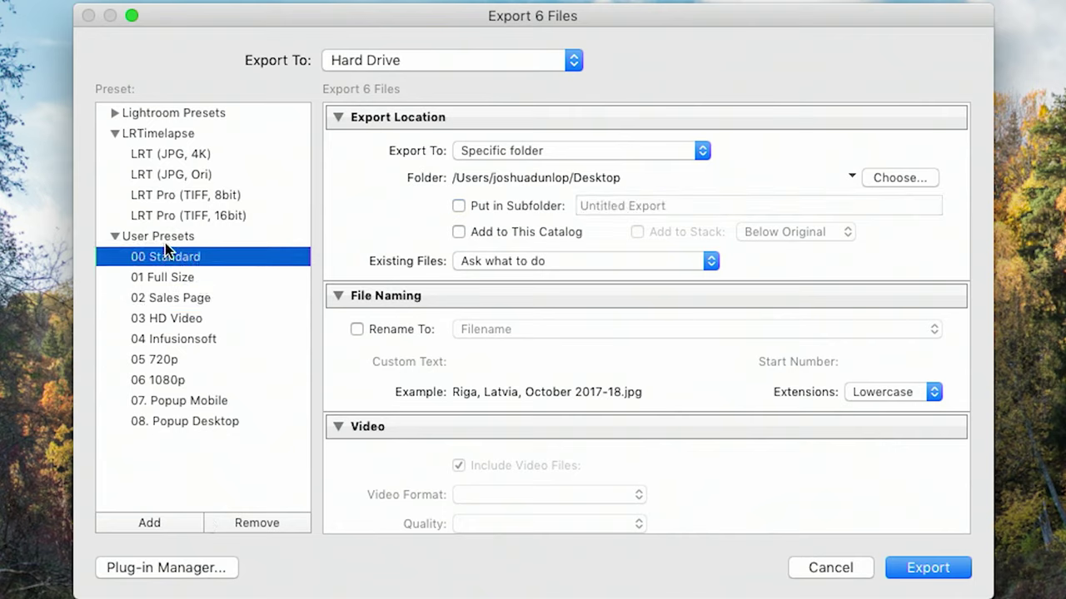
left_click(165, 241)
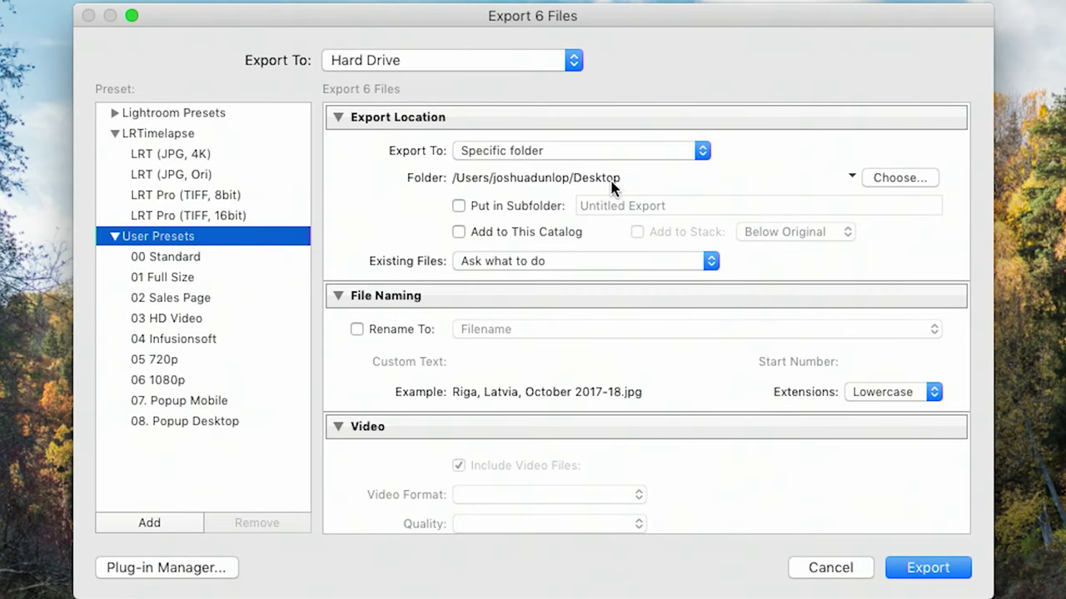
Choose the Desktop as the destination folder for the export.
left_click(451, 178)
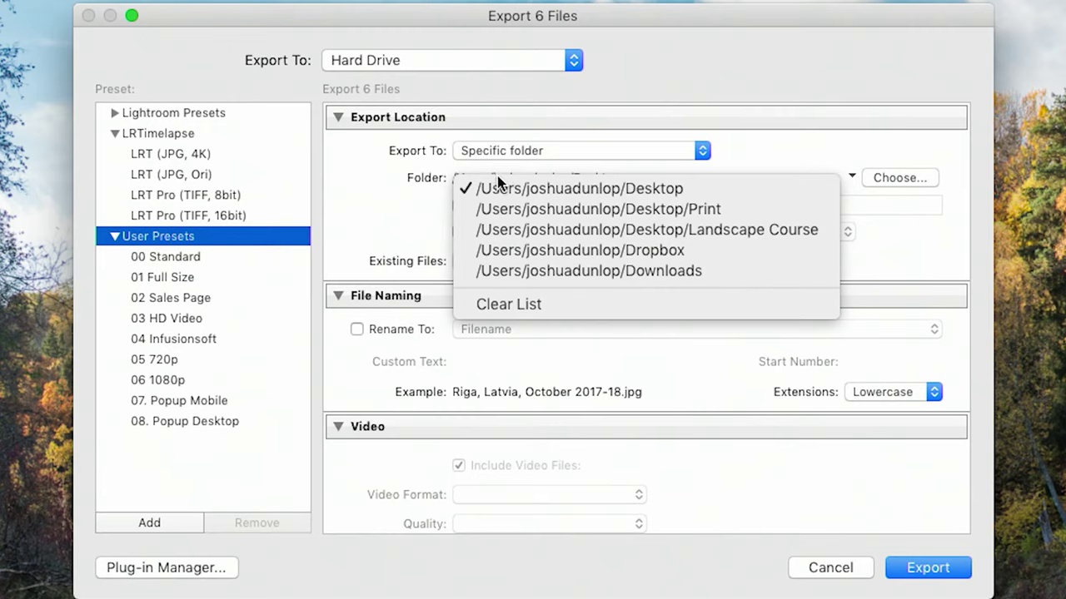
left_click(870, 218)
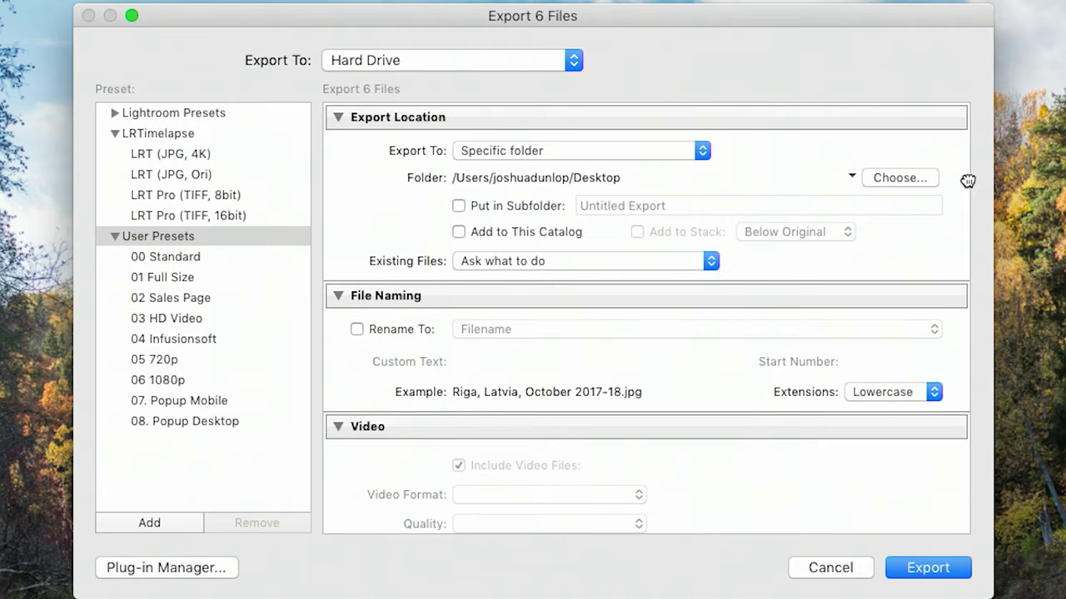
left_click(910, 181)
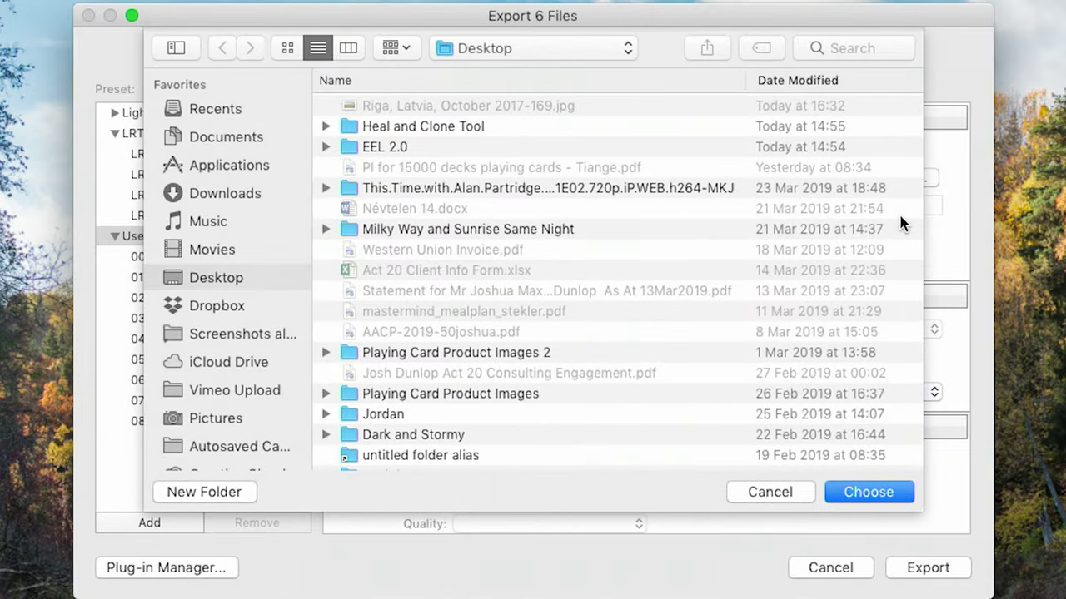
key("Return")
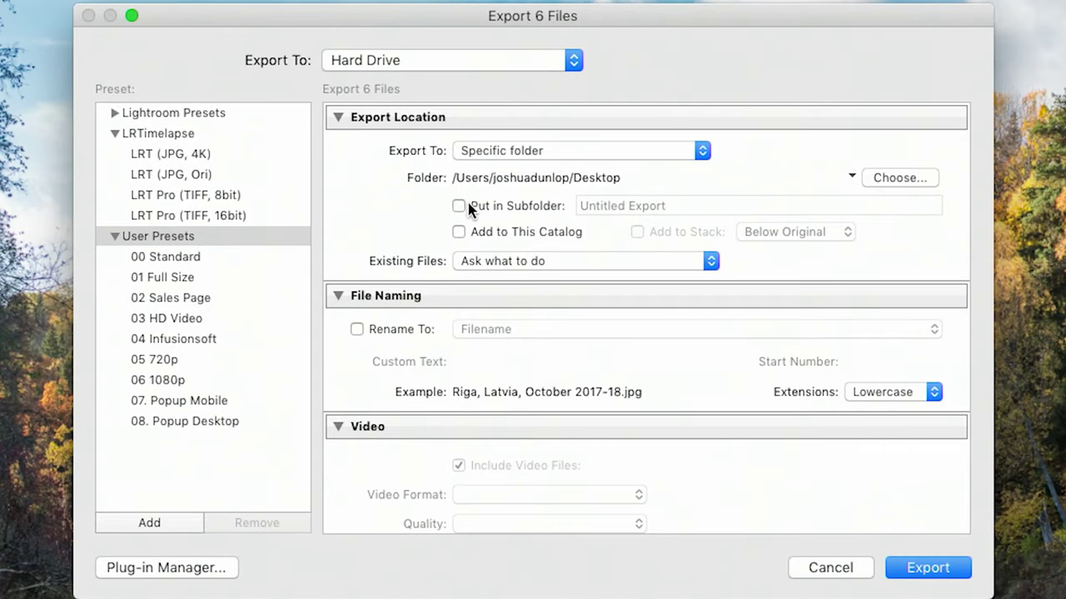
Put the exported photos in a subfolder named "Riga, Latvia 2017".
left_click(459, 205)
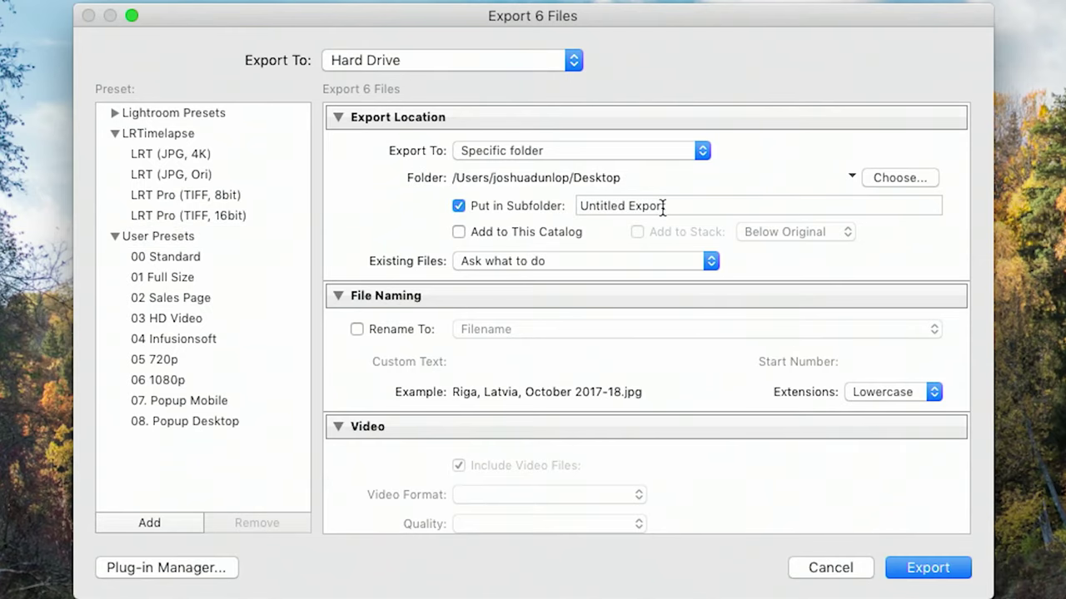
left_click_drag(666, 207, 562, 196)
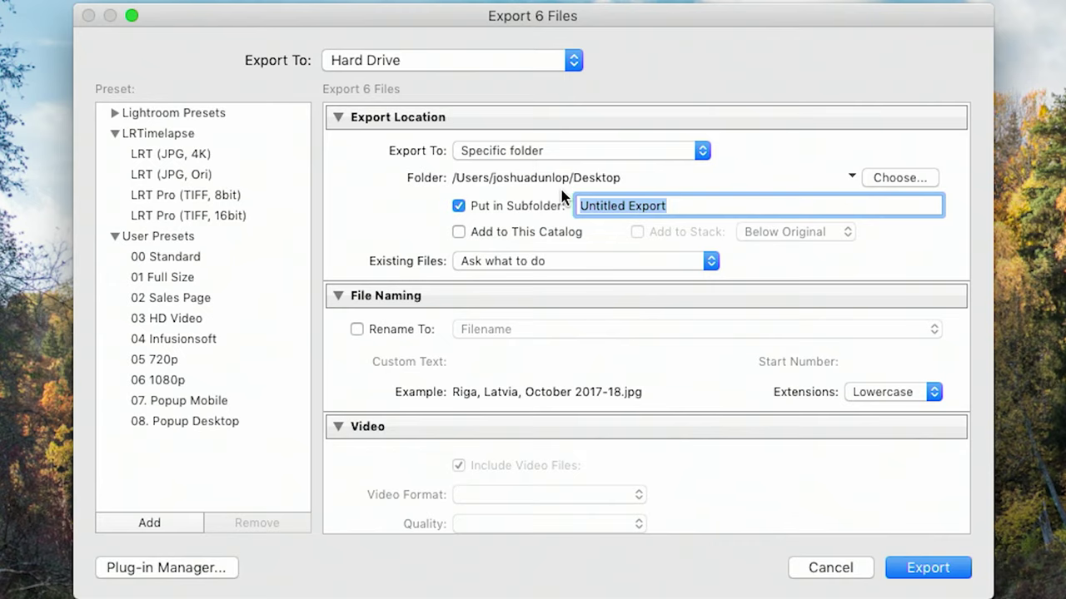
type("Riga, Latvia 2017")
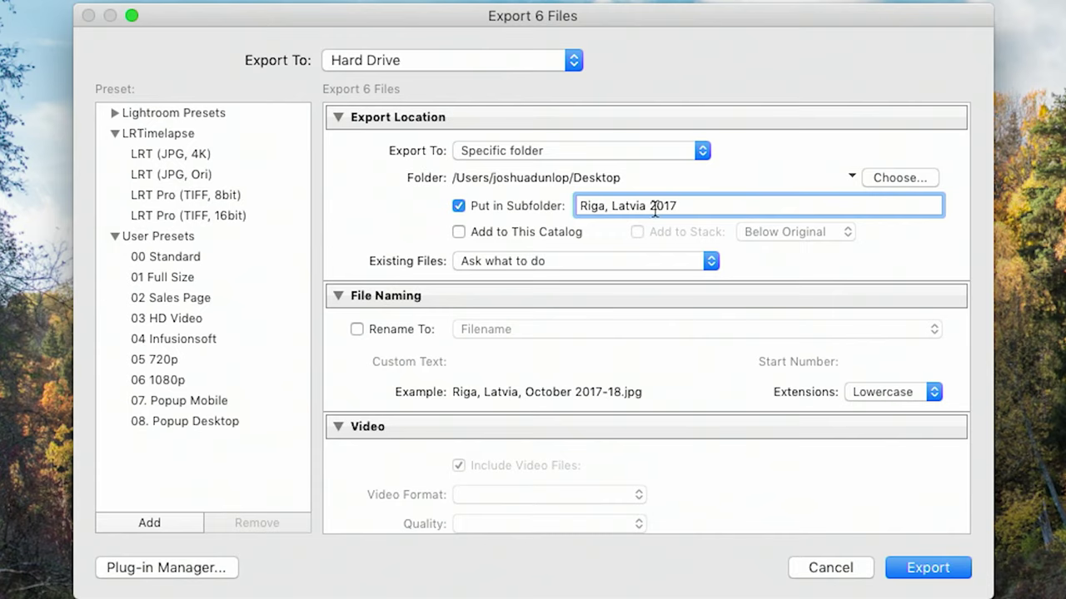
left_click(459, 231)
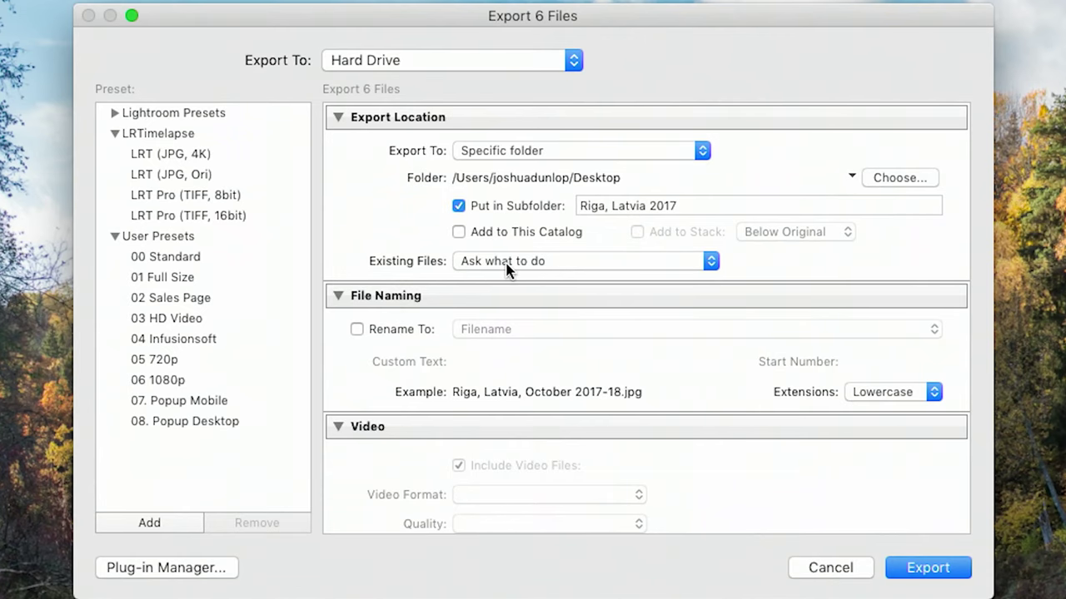
Try the "Choose a new name for the exported file" option for existing files and set it back to "Ask what to do".
left_click(520, 264)
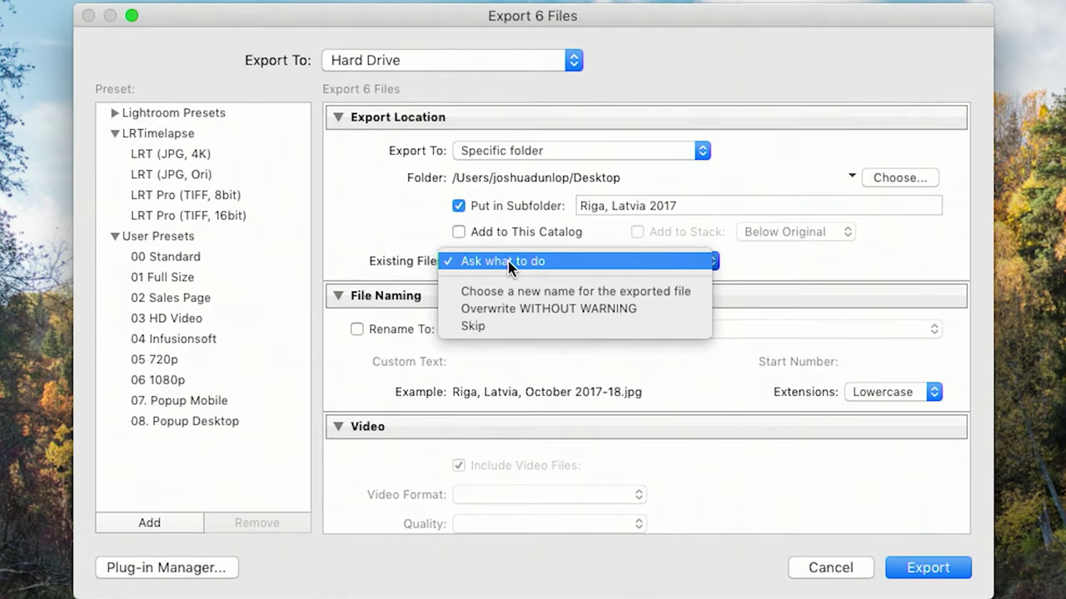
left_click(391, 265)
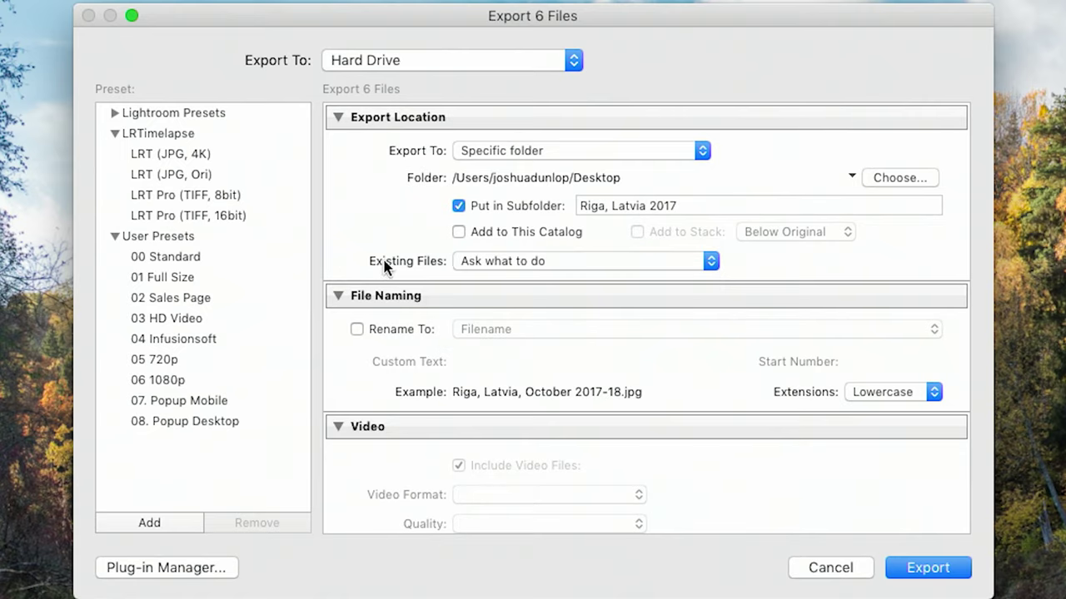
left_click(510, 262)
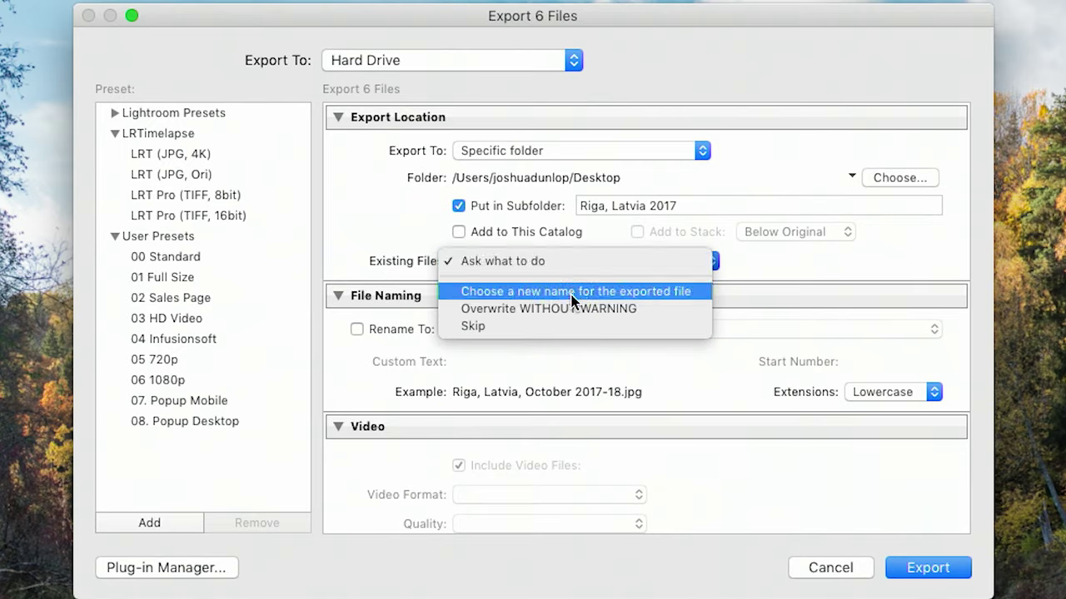
left_click(625, 293)
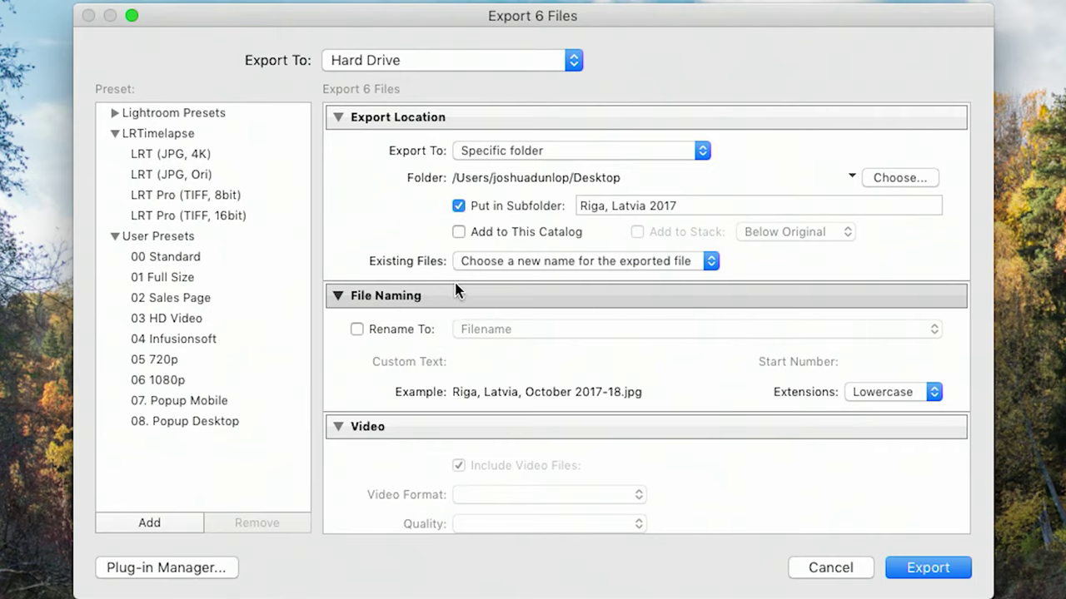
left_click(524, 265)
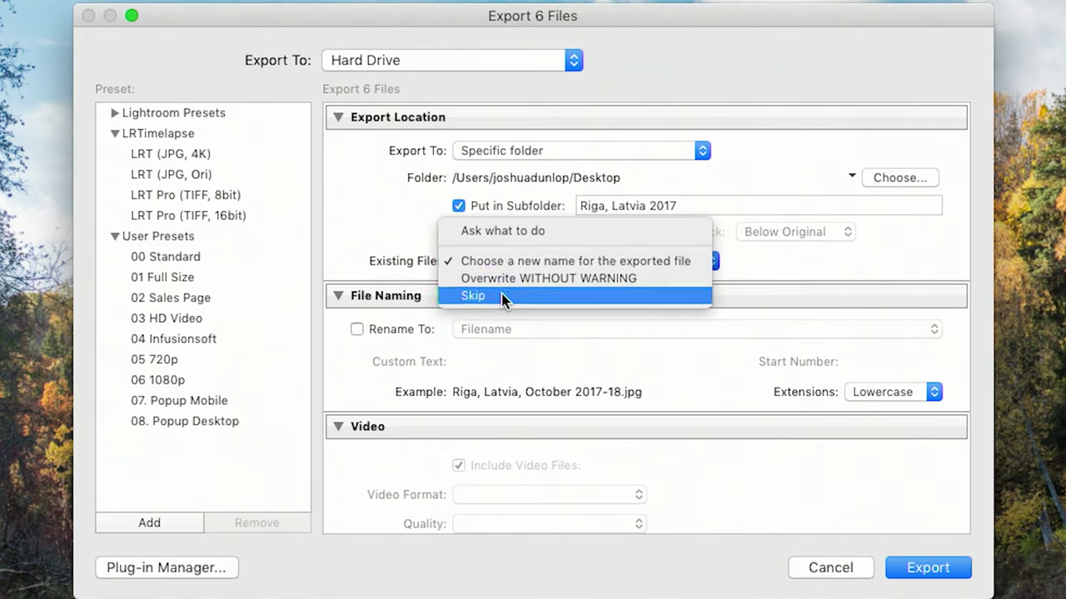
left_click(499, 231)
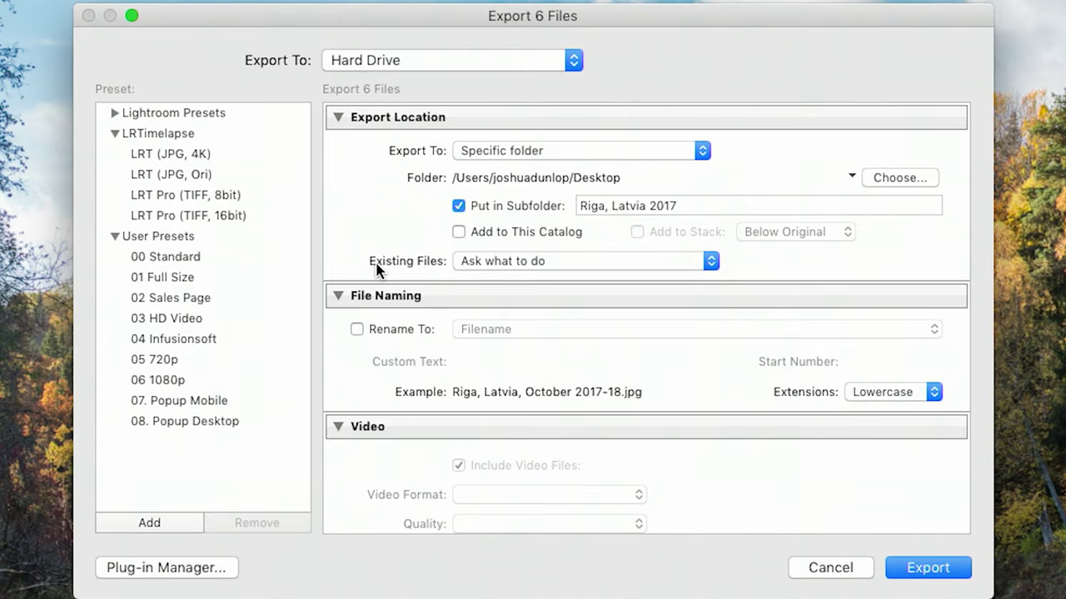
Rename the exported files using the Custom Name - Sequence template with the custom text "Riga River Cruise".
scroll(392, 283, "down", 2)
left_click(356, 283)
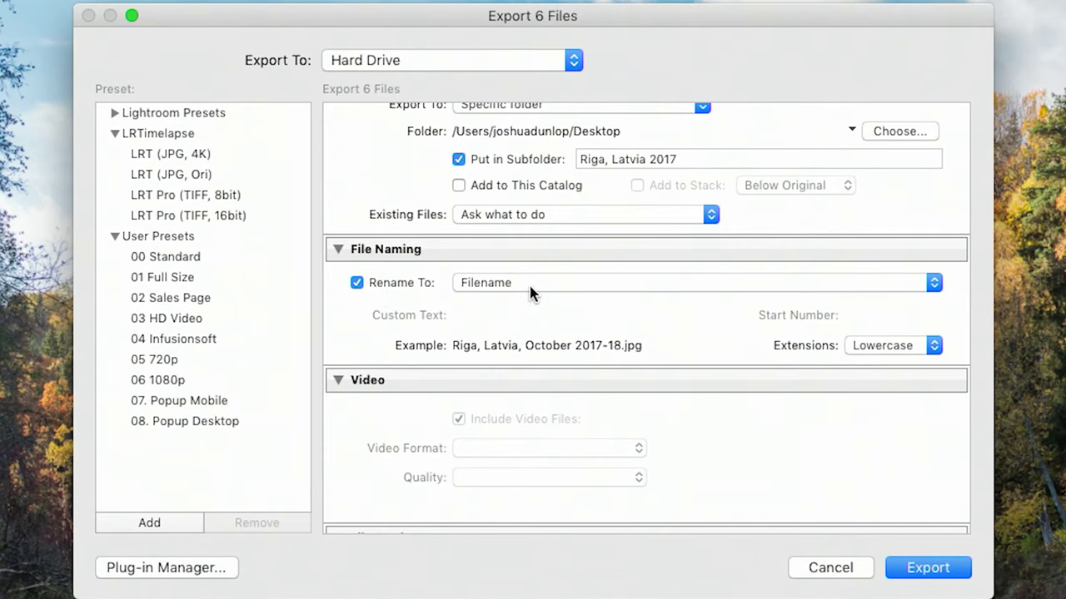
left_click(529, 286)
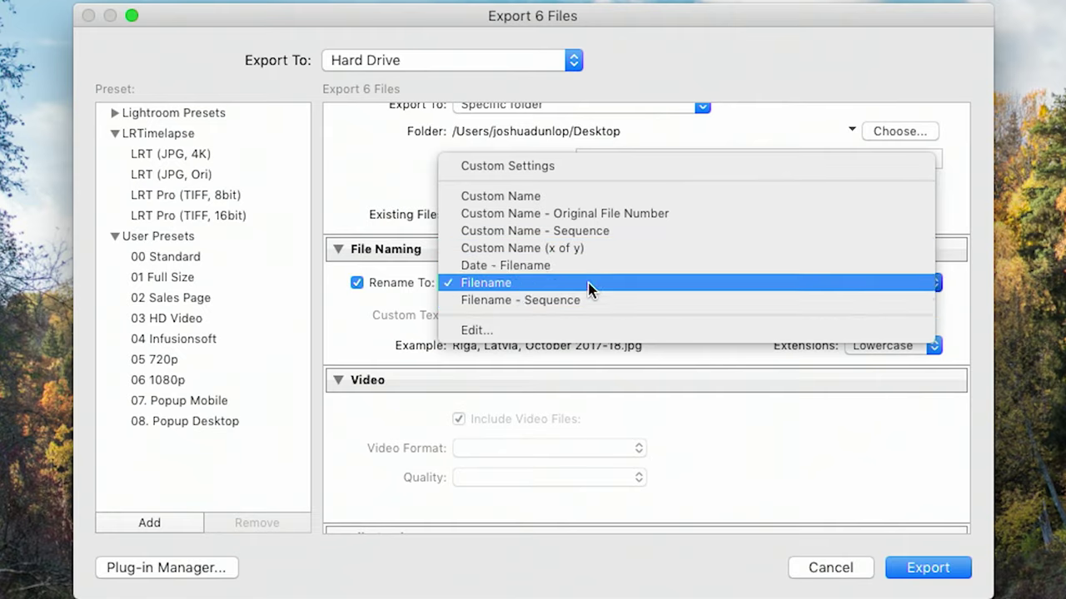
left_click(663, 233)
left_click(554, 315)
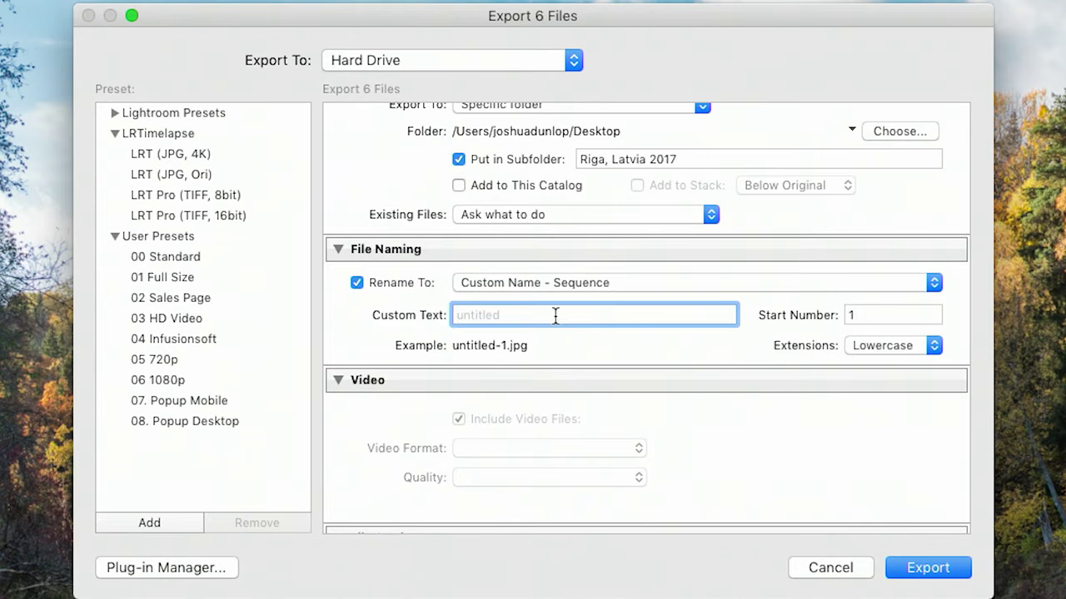
type("Riga ")
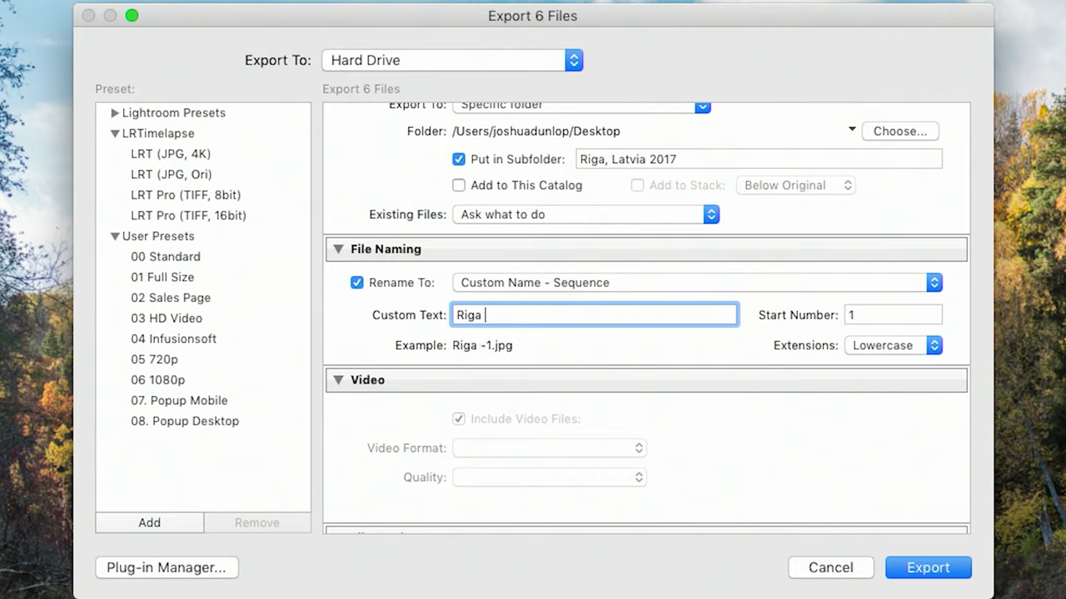
type("Rier")
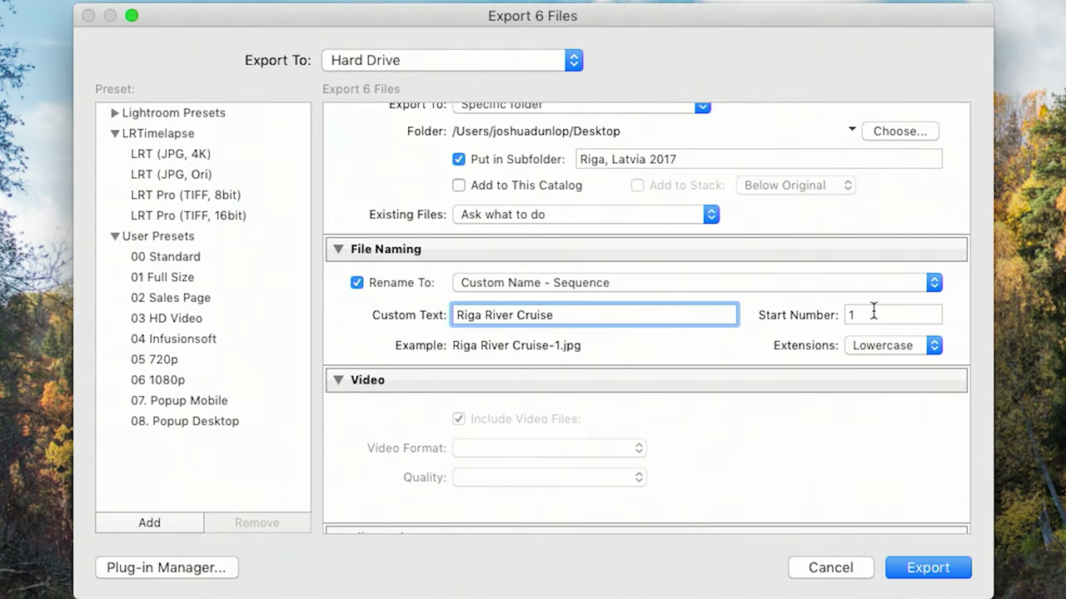
Check the image format choices in the export's File Settings, keeping JPEG.
scroll(771, 333, "down", 2)
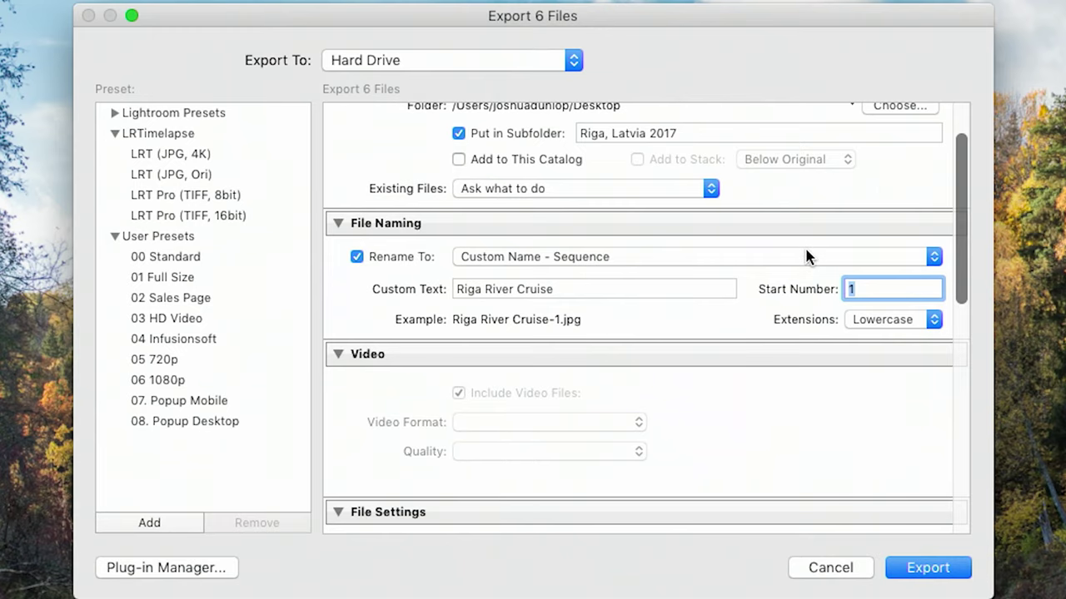
scroll(729, 315, "down", 5)
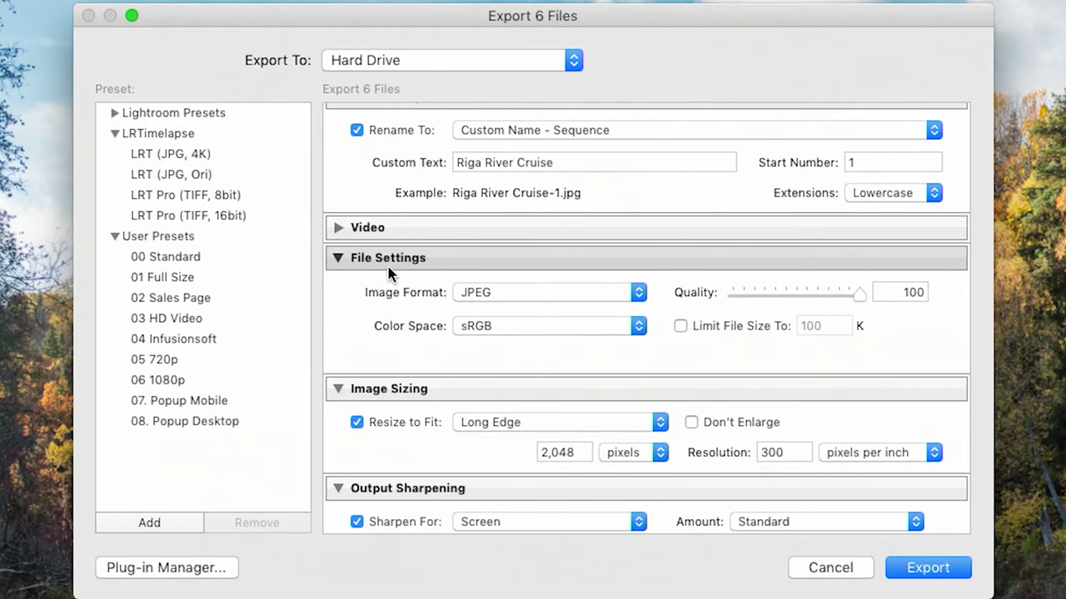
scroll(504, 292, "up", 1)
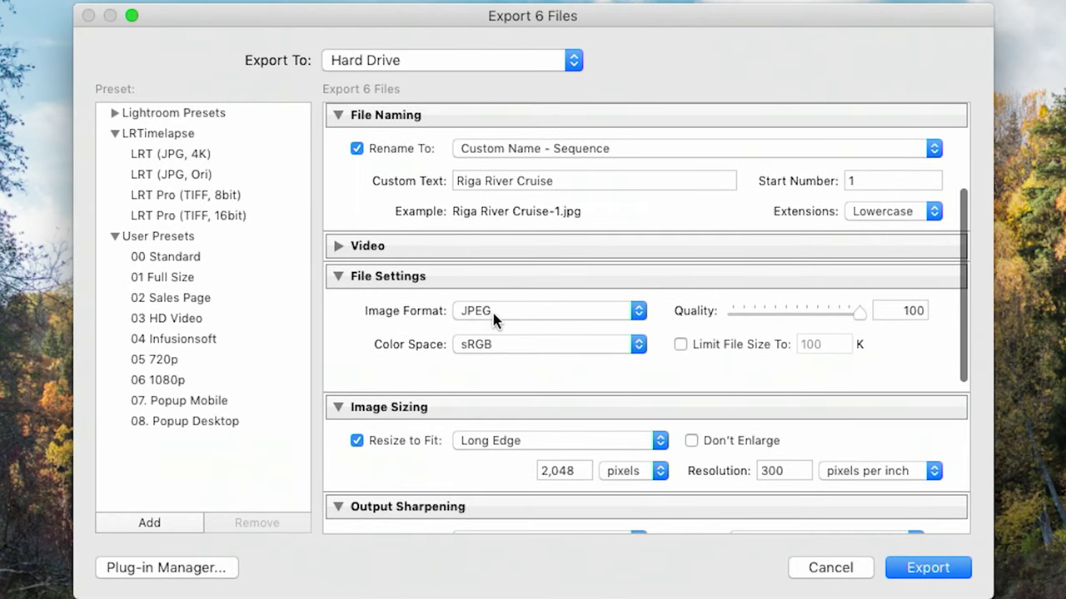
left_click(513, 312)
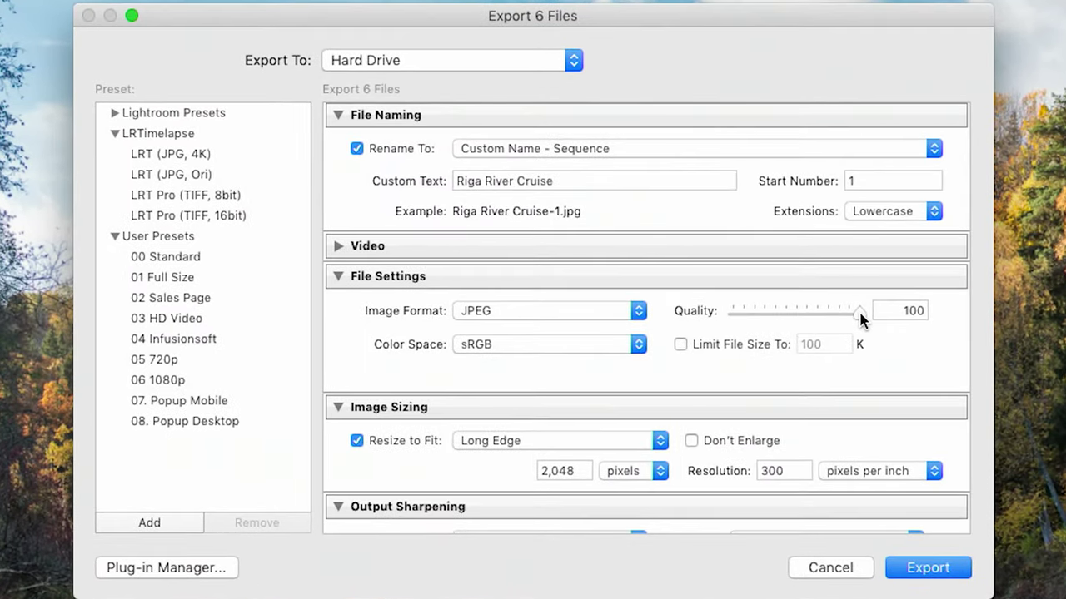
Try limiting the exported file size to 500 K, then turn the limit off again, keeping the JPEG quality at 100.
left_click_drag(860, 310, 901, 312)
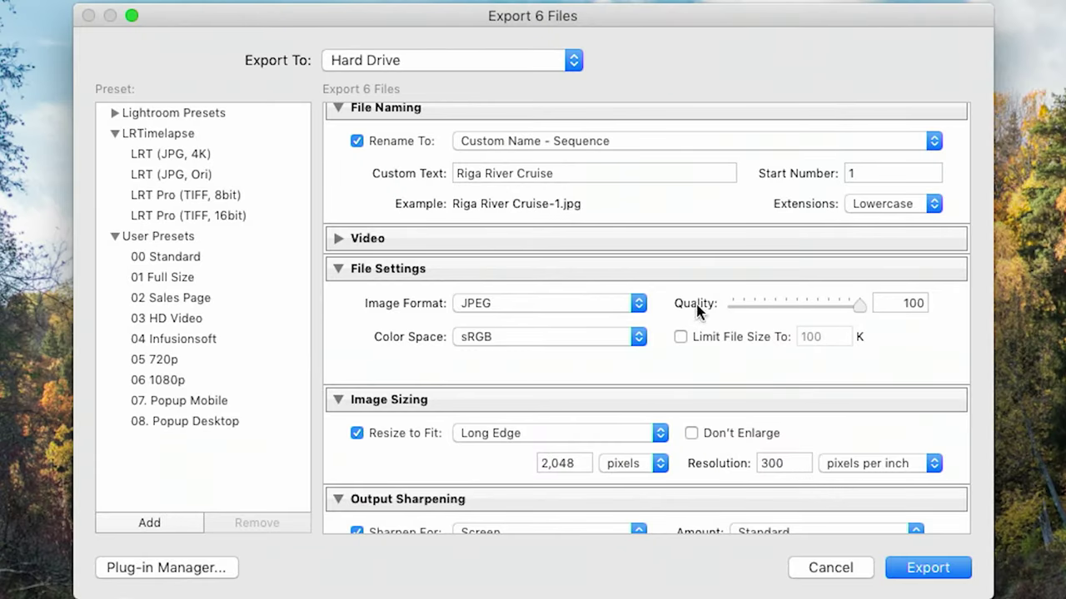
left_click(681, 337)
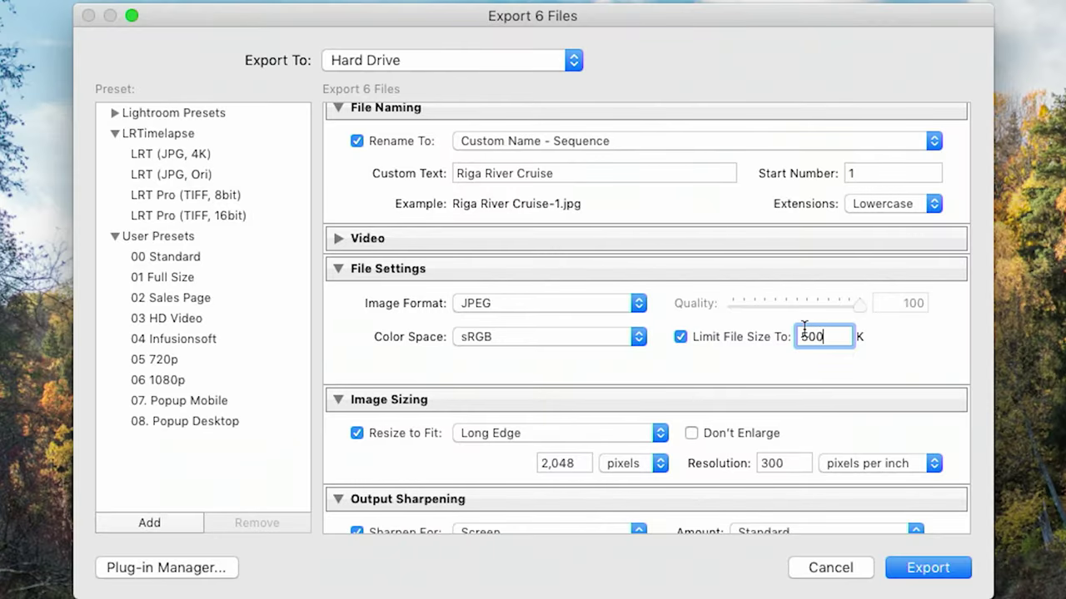
double_click(811, 337)
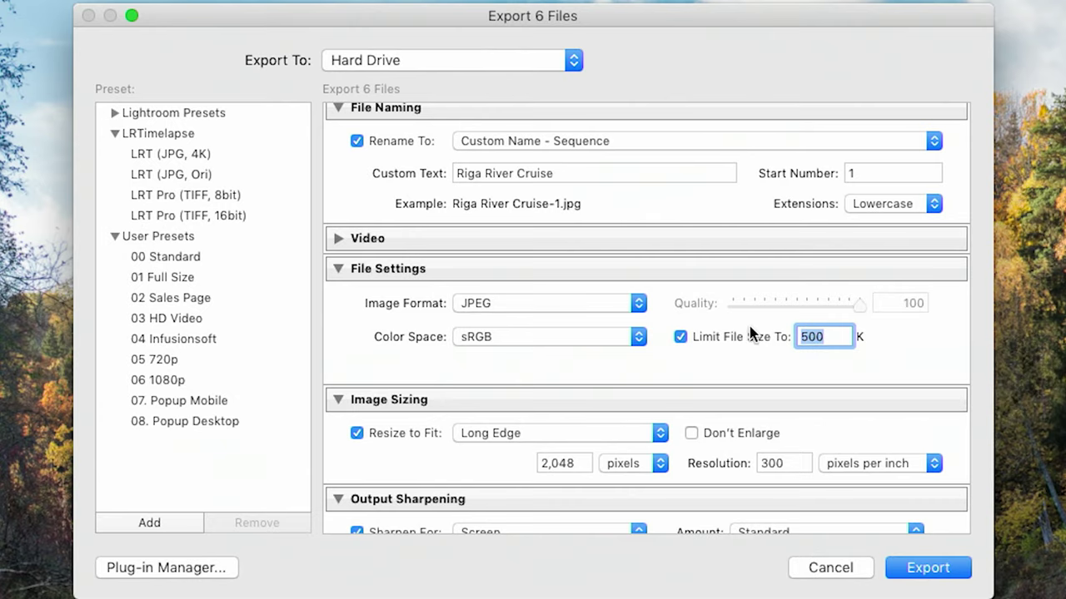
left_click(679, 337)
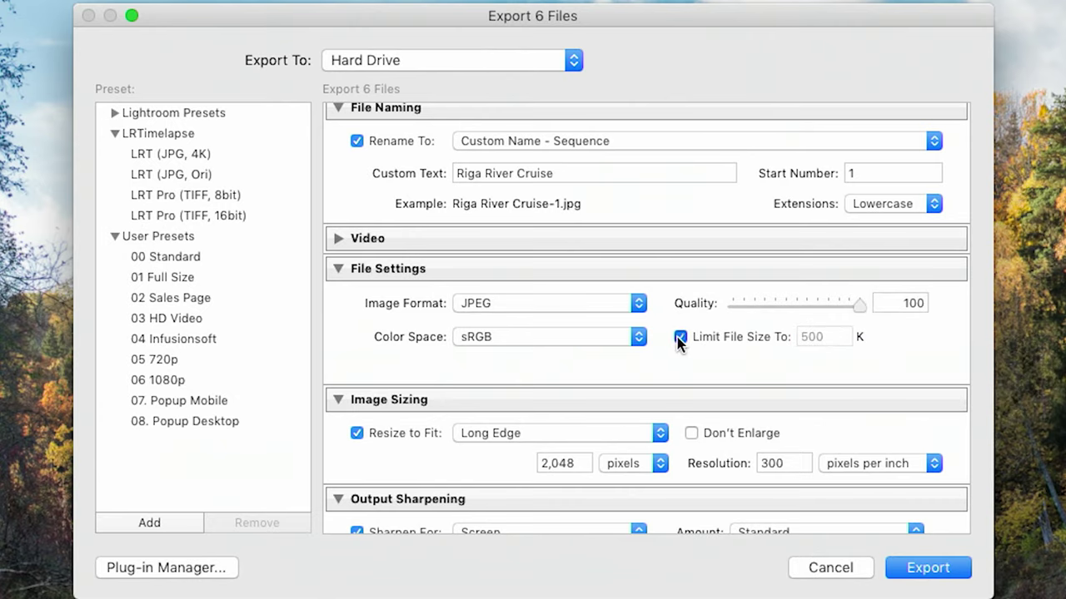
Check the Resize to Fit choices and the resolution in the Image Sizing settings, keeping Long Edge.
scroll(775, 343, "down", 5)
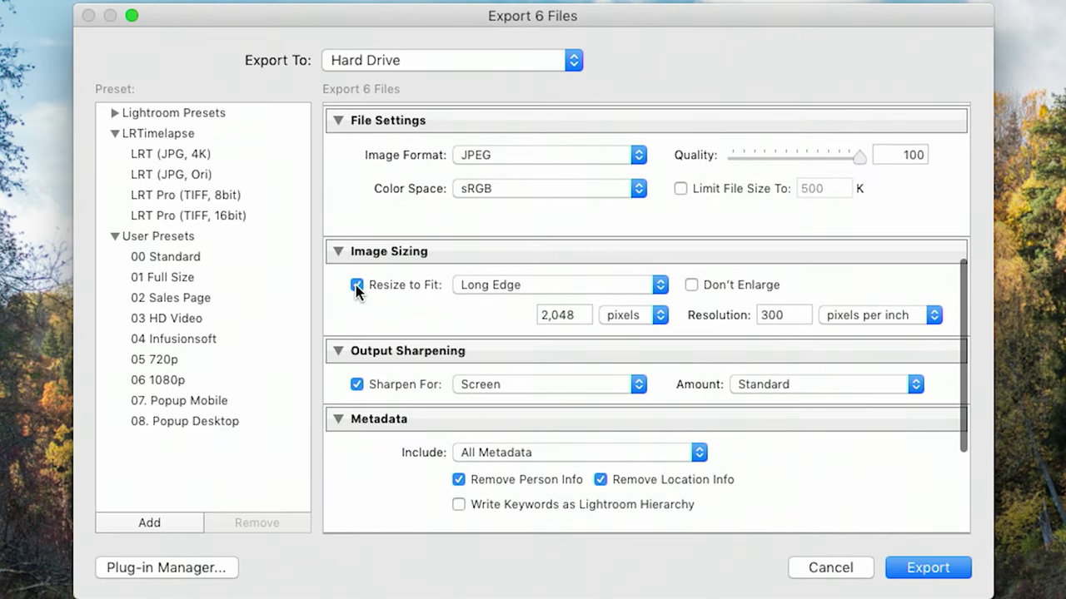
left_click(515, 287)
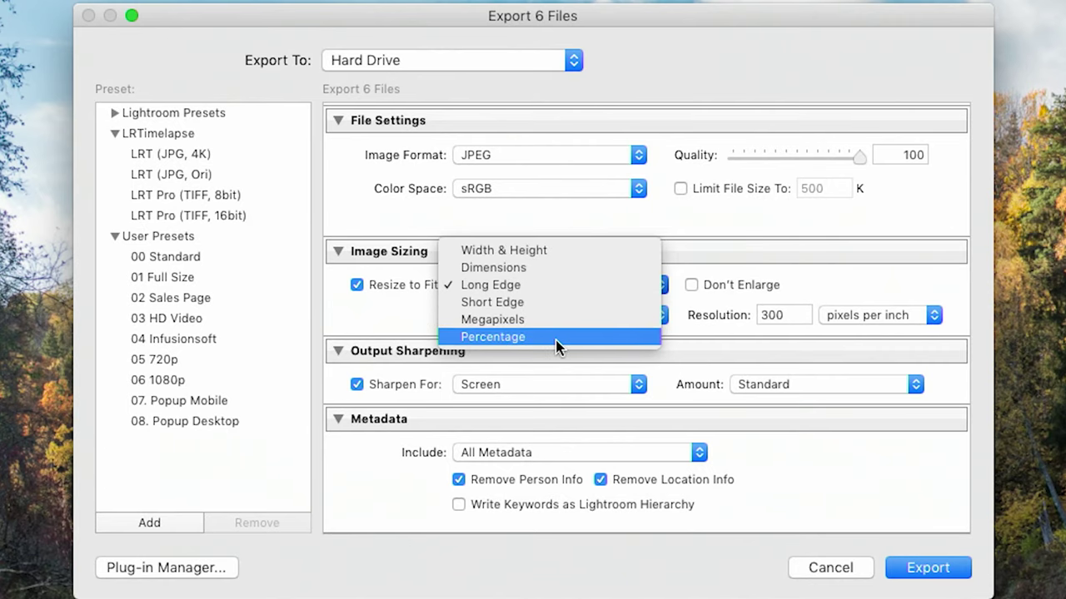
left_click(604, 285)
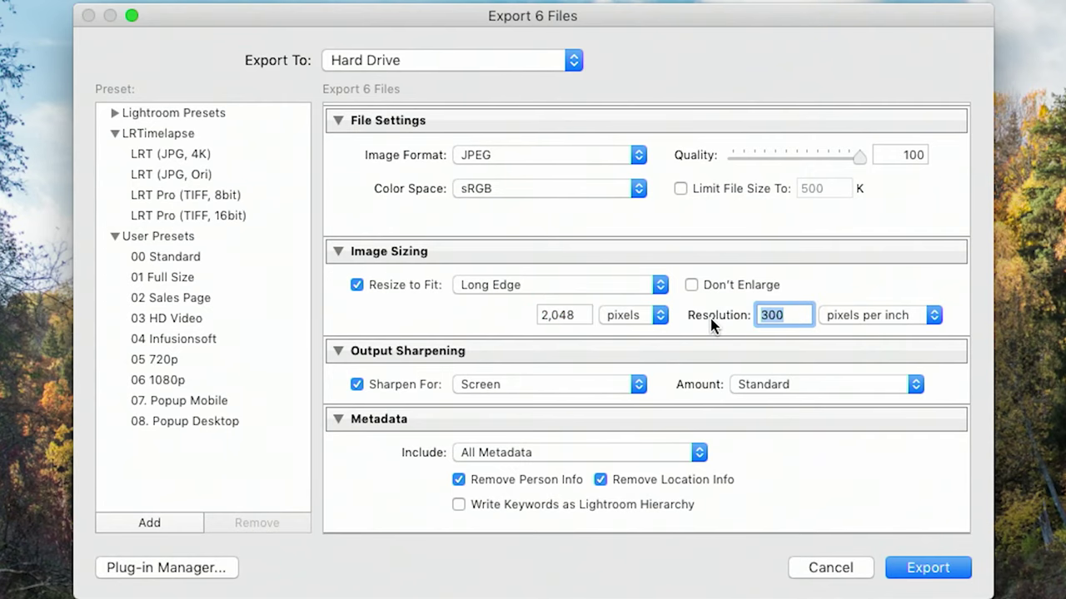
scroll(692, 284, "up", 1)
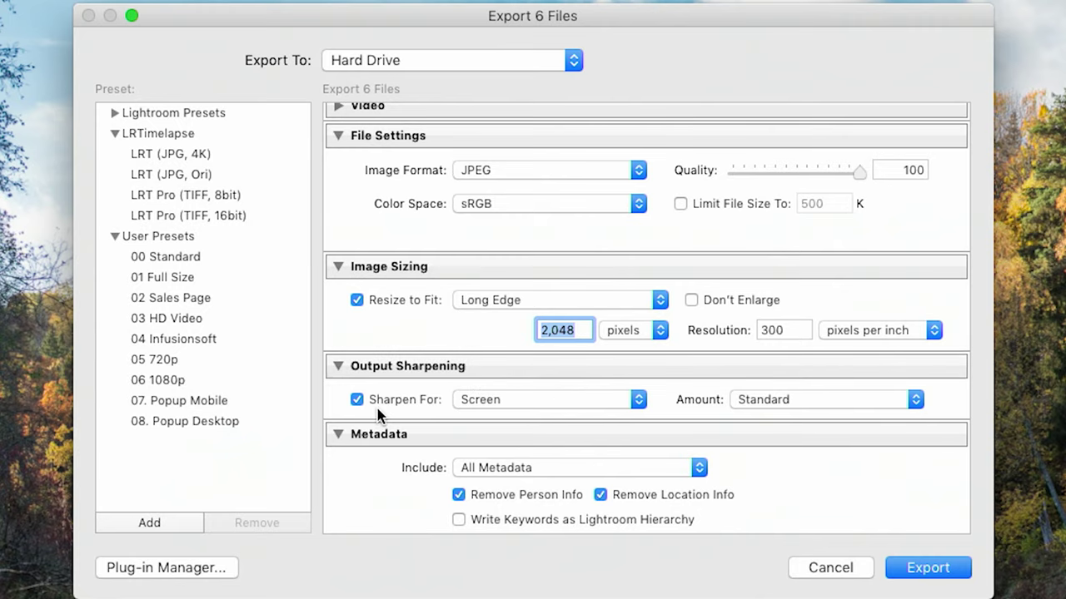
Check the output sharpening's target and amount choices, keeping Screen and Standard.
scroll(379, 416, "down", 3)
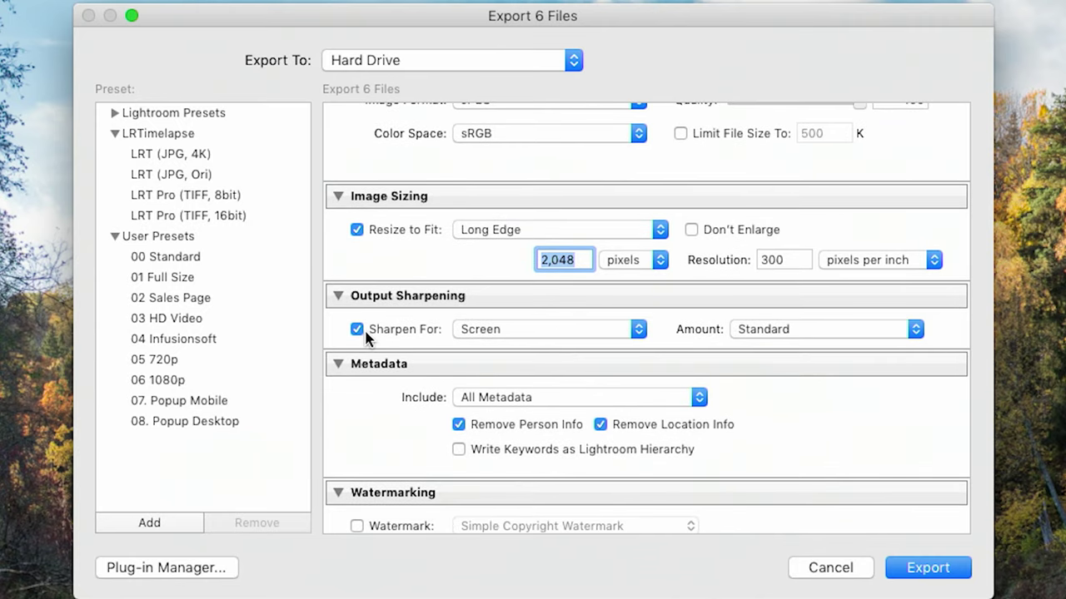
left_click(537, 329)
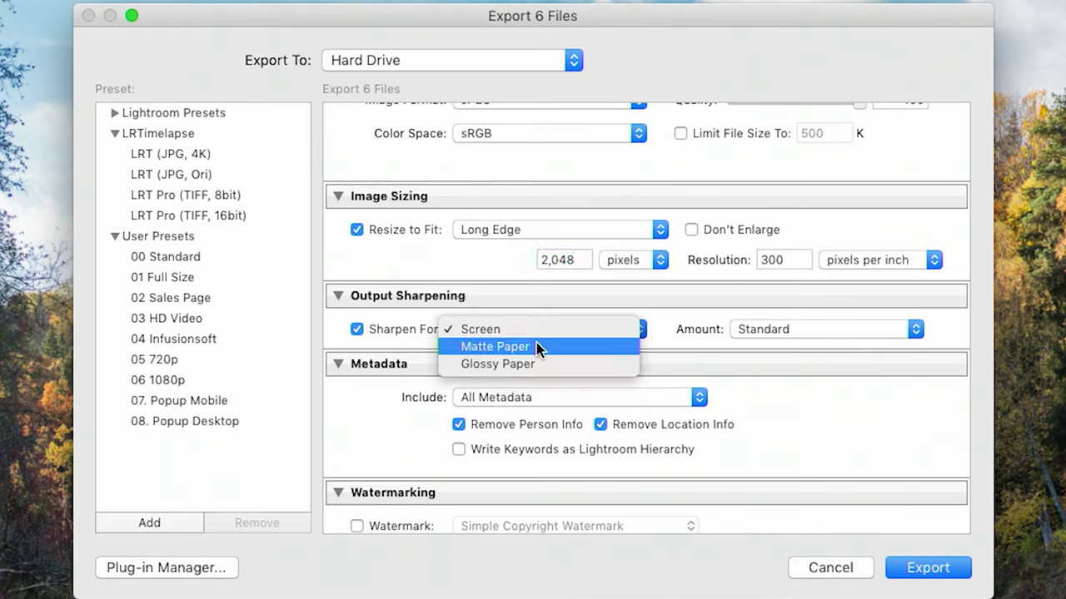
left_click(770, 327)
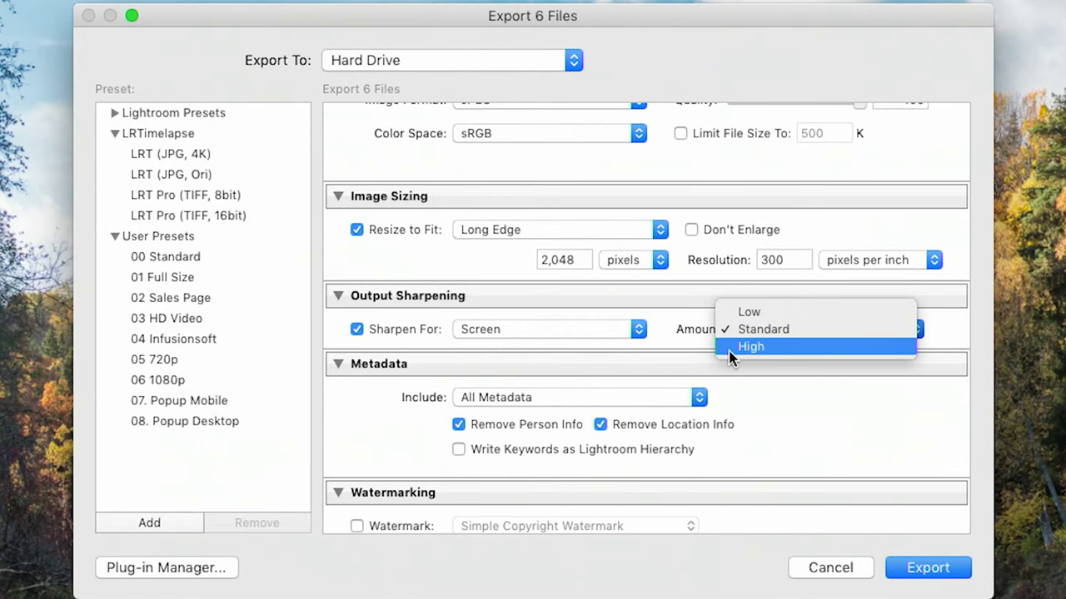
left_click(634, 335)
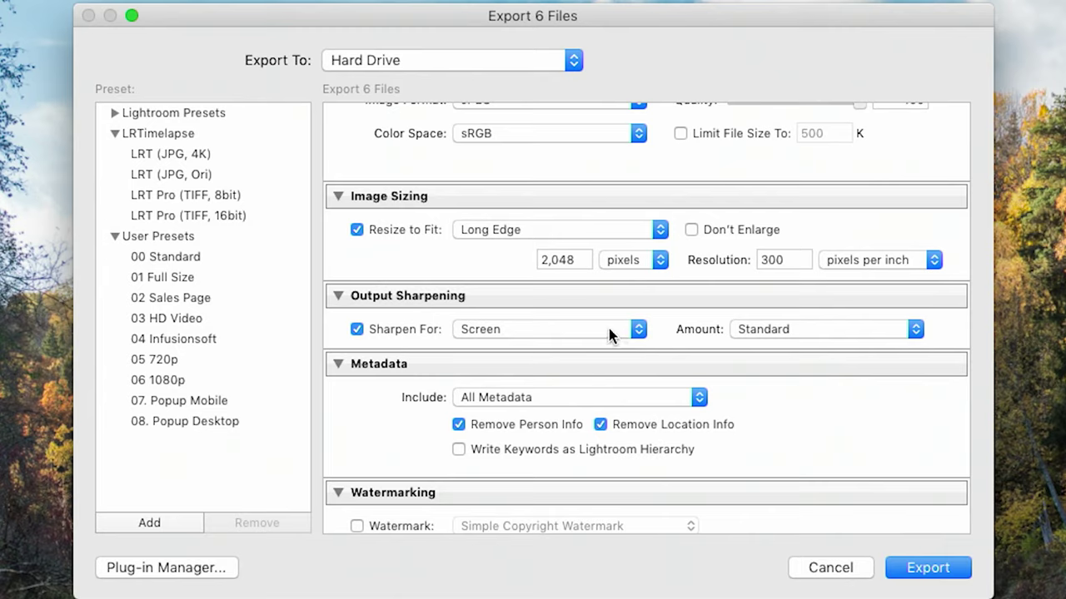
Set the output sharpening amount to High, trying Matte Paper as the target and returning it to Screen.
left_click(608, 329)
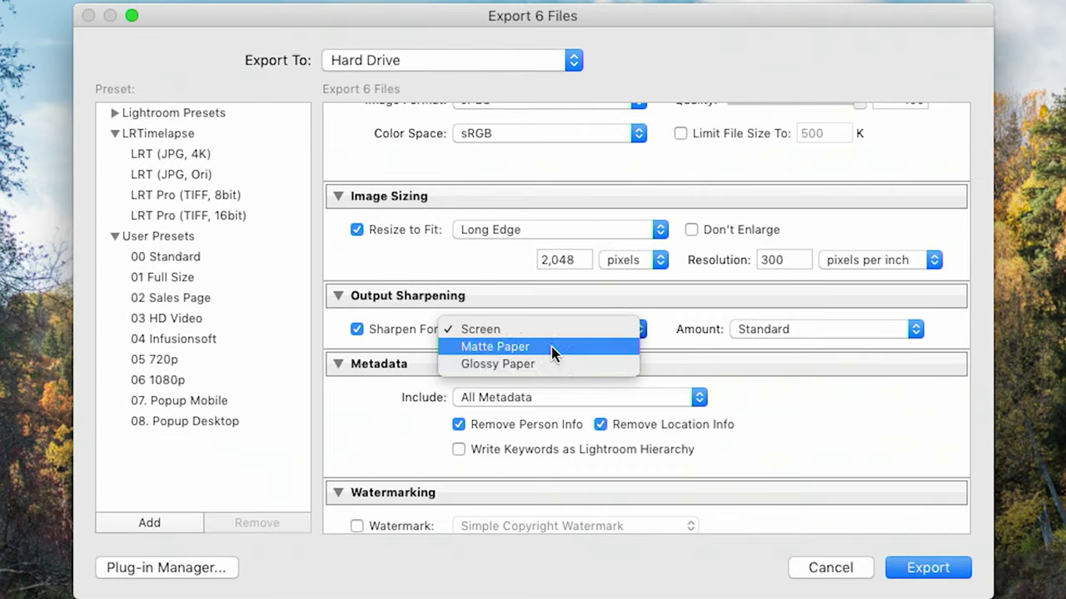
left_click(493, 348)
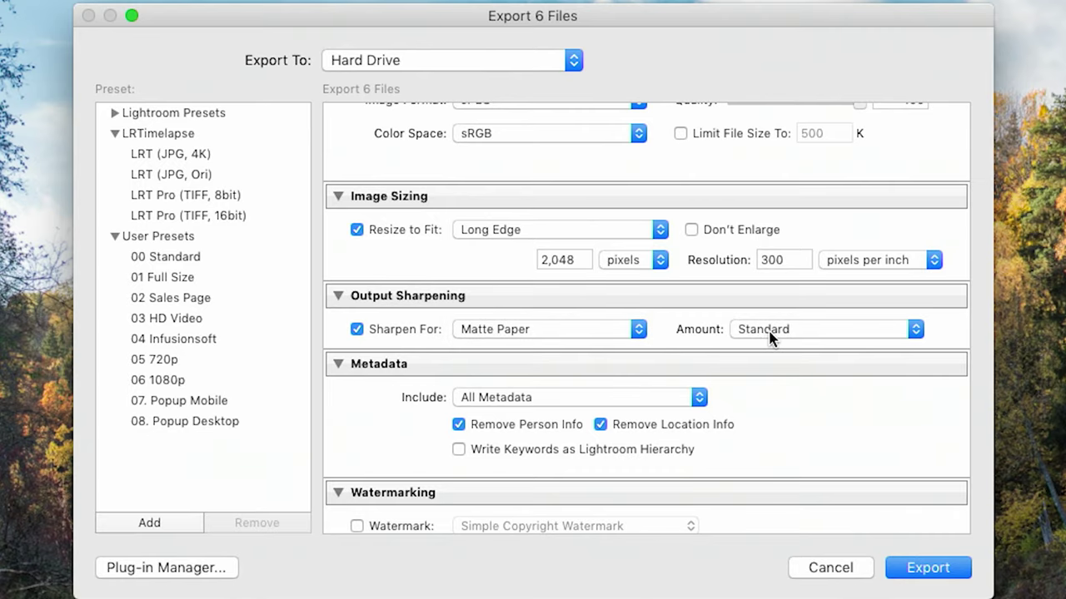
left_click(769, 331)
left_click(760, 347)
left_click(562, 333)
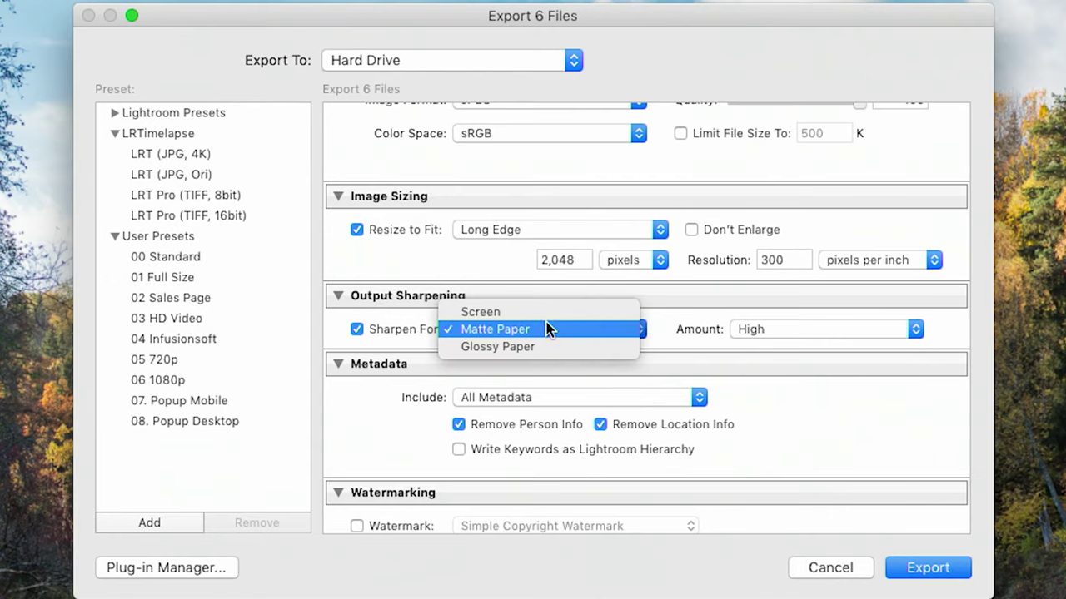
left_click(550, 312)
Check which metadata choices the export can include, keeping All Metadata.
scroll(392, 367, "down", 3)
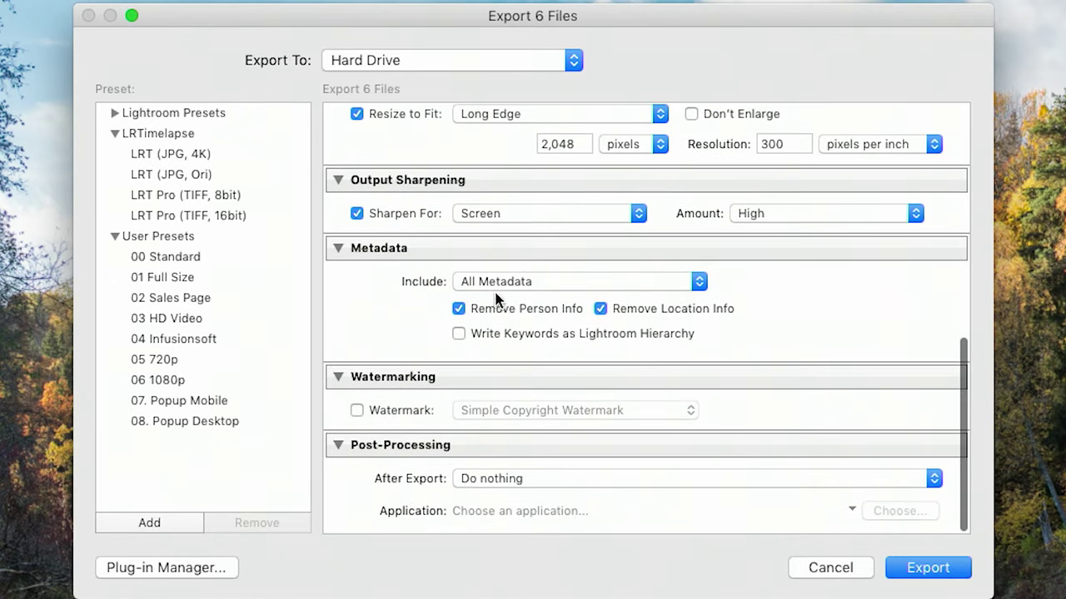
left_click(504, 282)
left_click(504, 284)
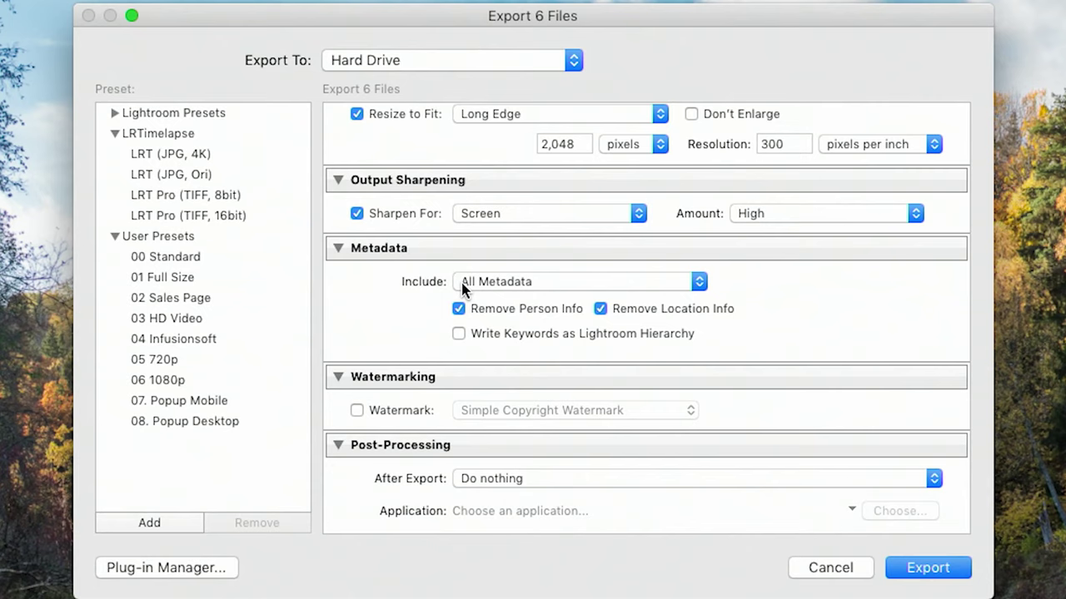
left_click(463, 284)
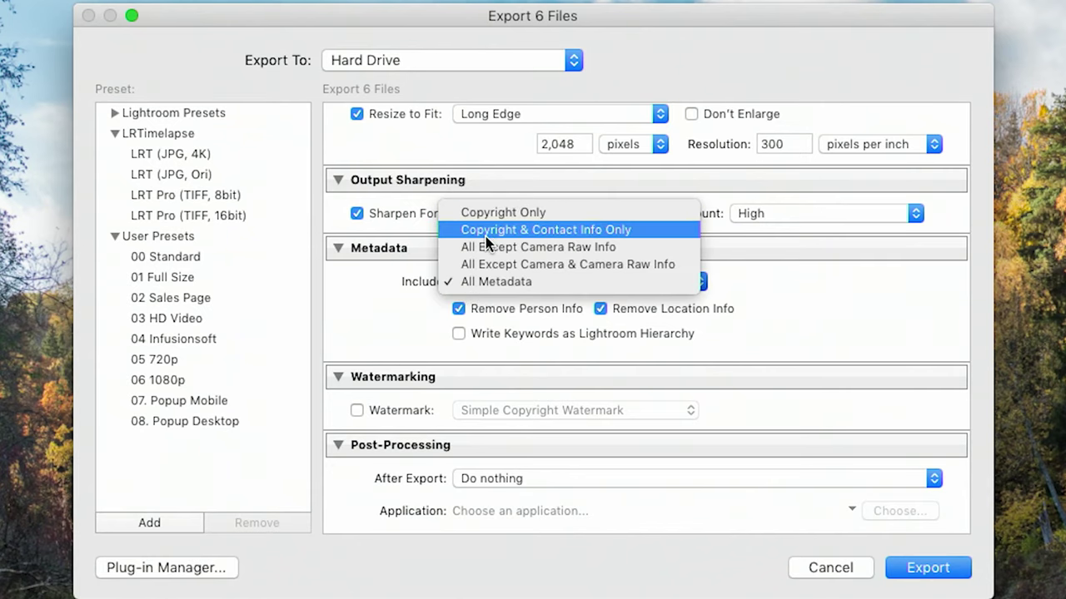
left_click(449, 316)
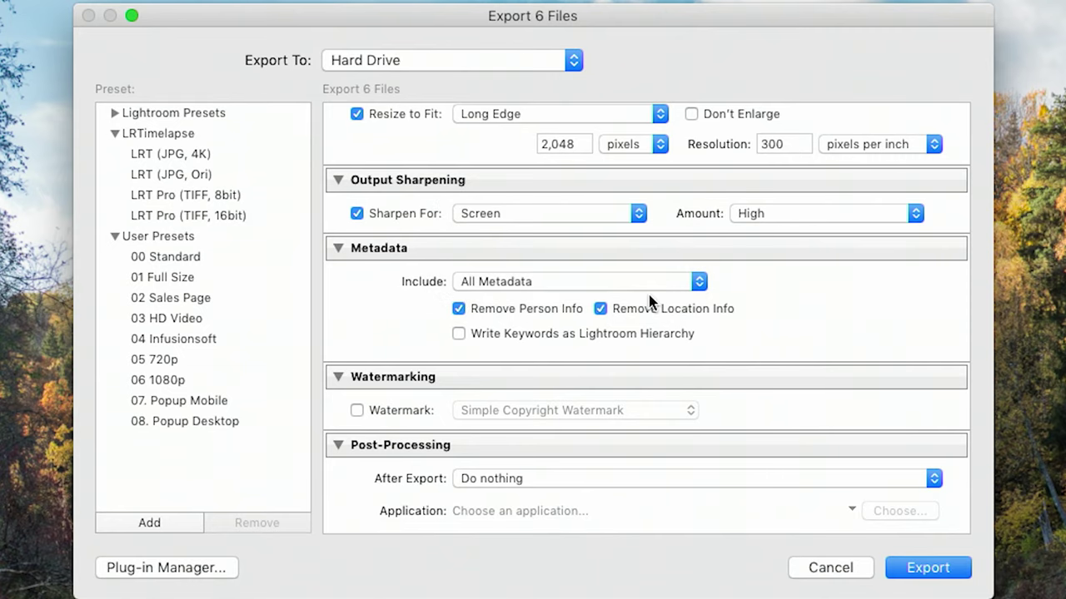
Try enabling and editing the export watermark, turn it off again, and check the After Export choices, keeping Do nothing.
scroll(428, 321, "down", 1)
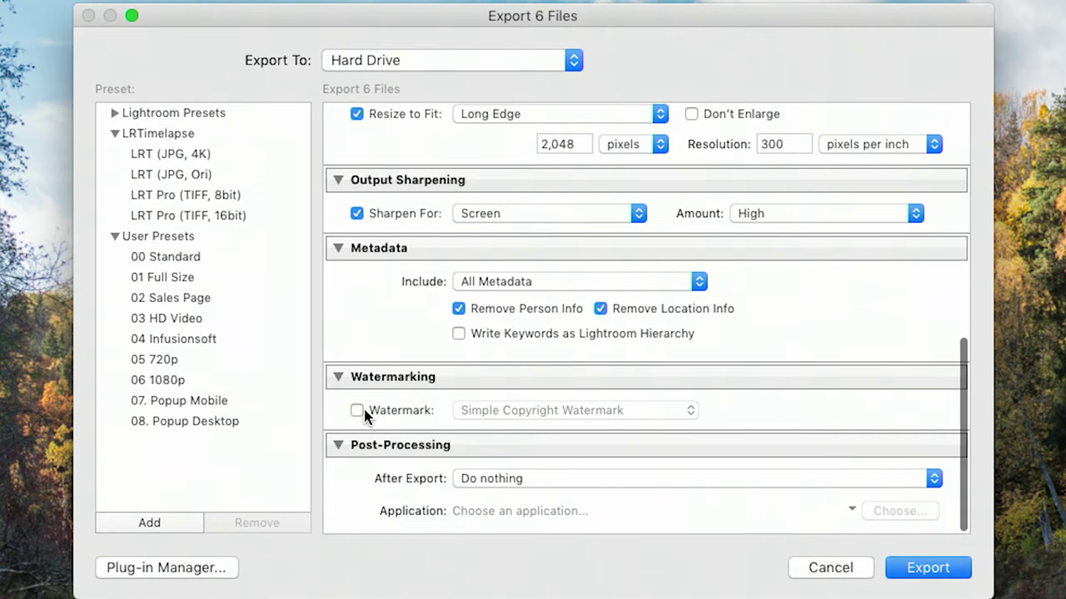
left_click(357, 410)
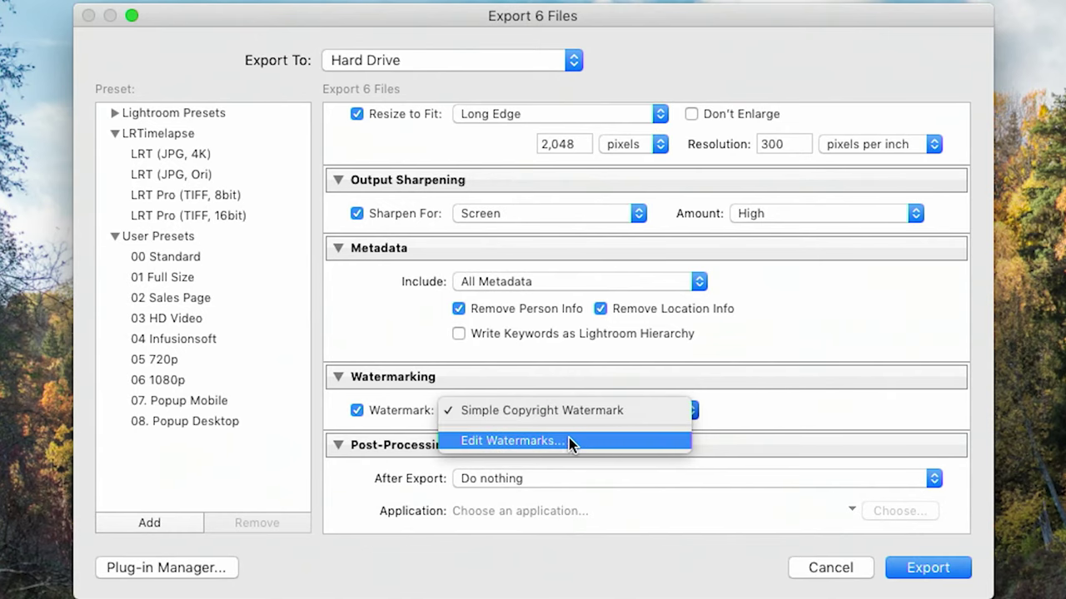
left_click(565, 440)
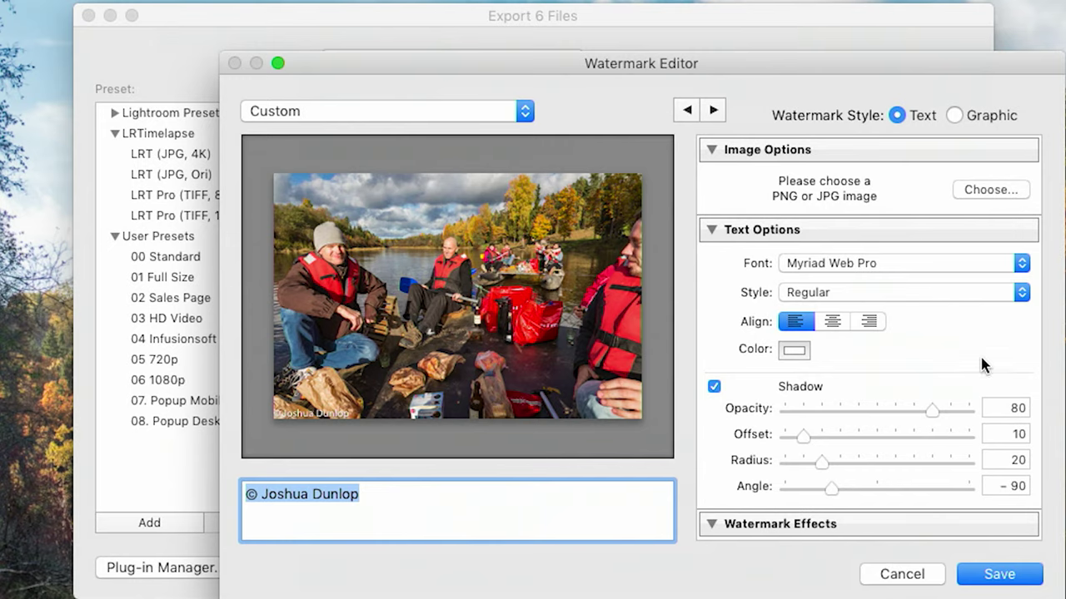
left_click(903, 579)
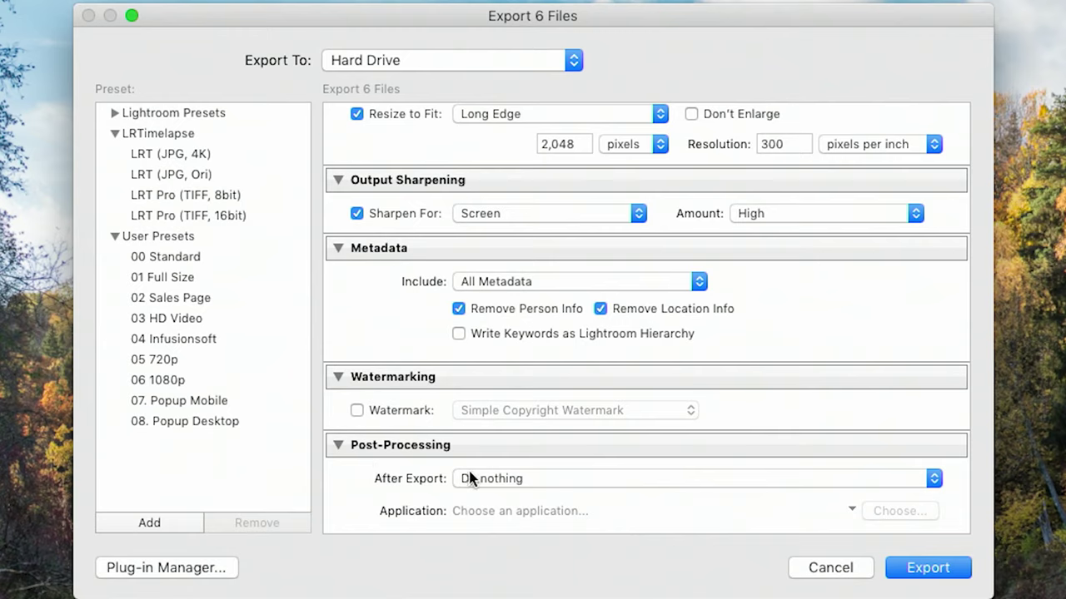
left_click(494, 478)
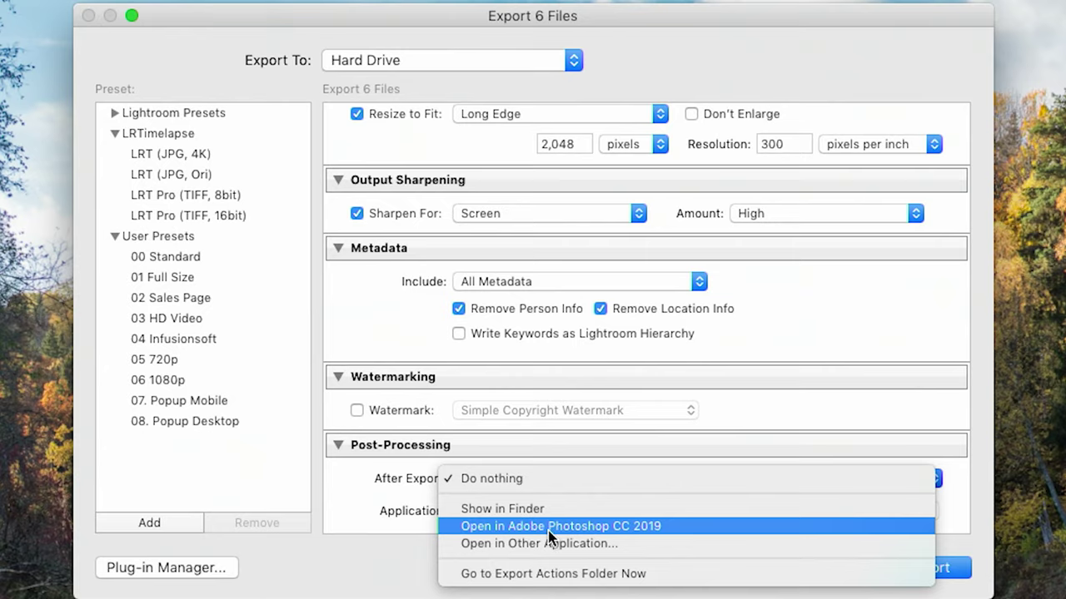
left_click(445, 490)
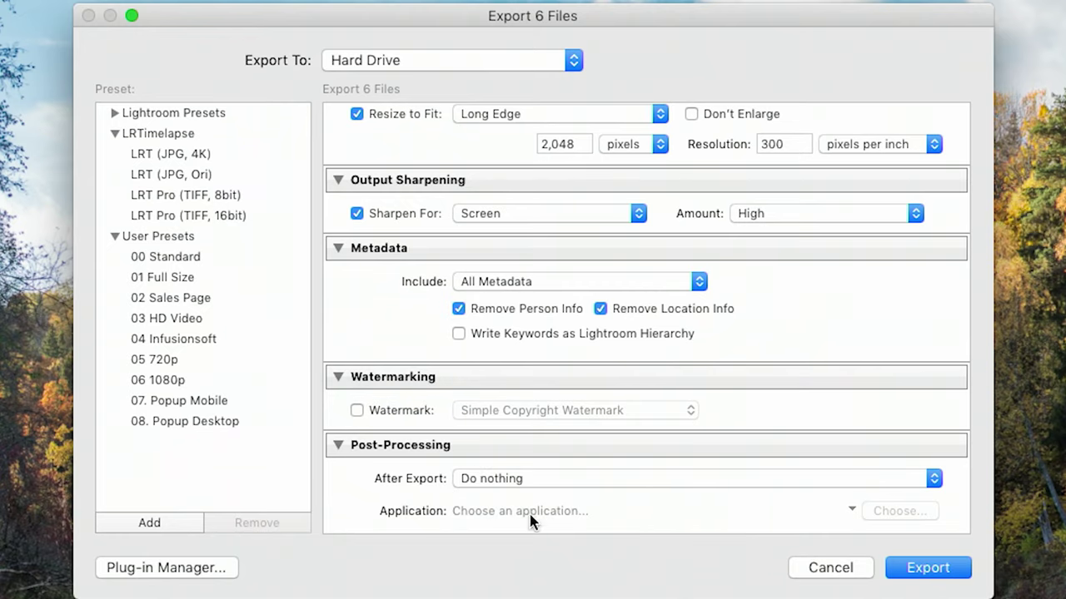
Save the export settings as a preset named "09. EEL 2.0" in User Presets and export the six photos.
scroll(510, 342, "up", 15)
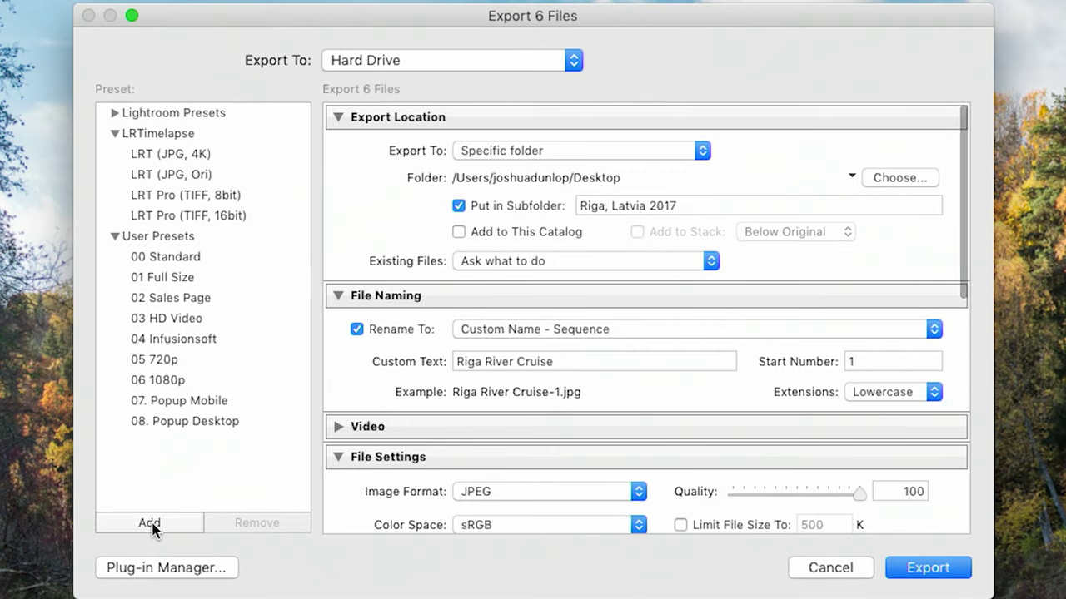
left_click(150, 523)
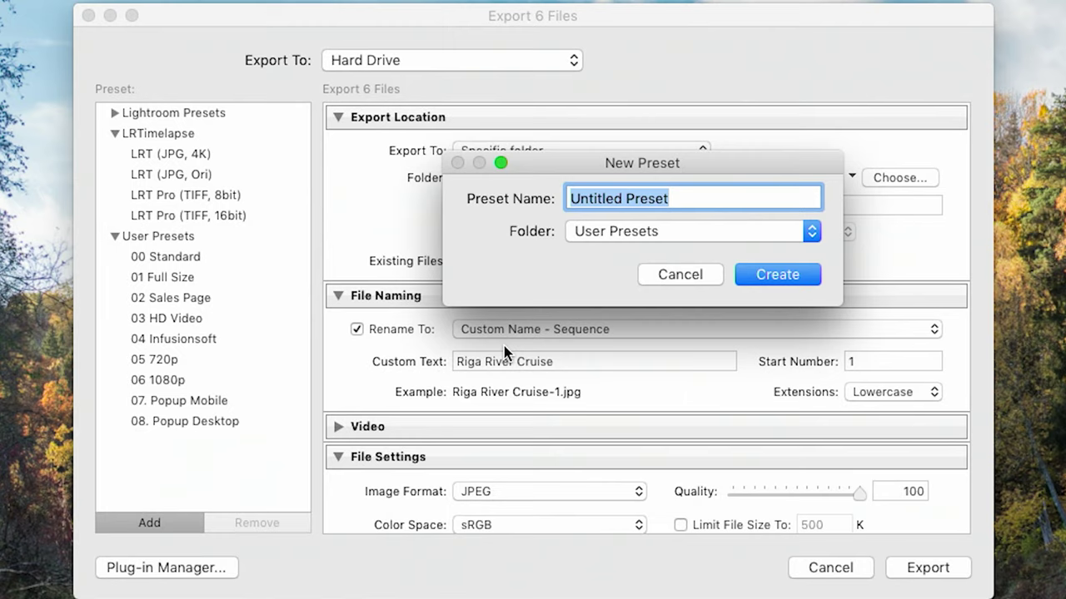
type("09.")
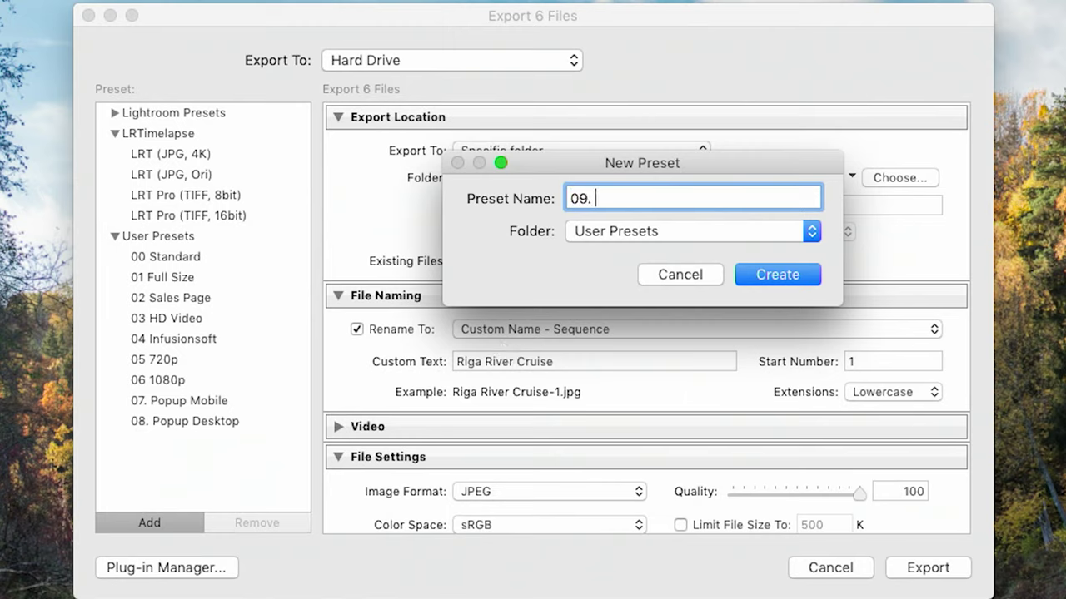
type(" EEL 2.0")
left_click(776, 275)
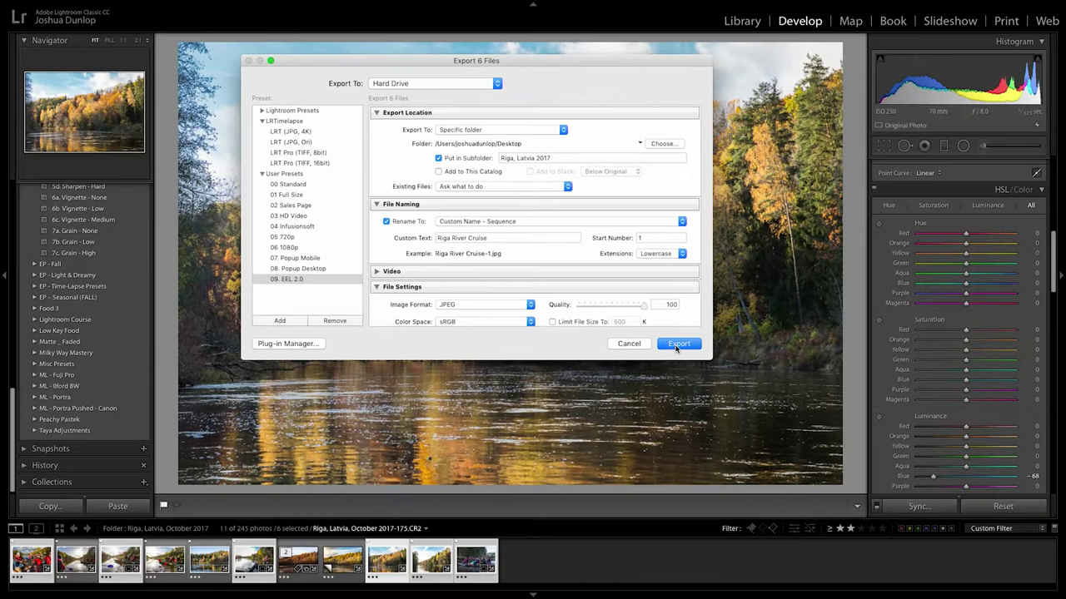
left_click(677, 345)
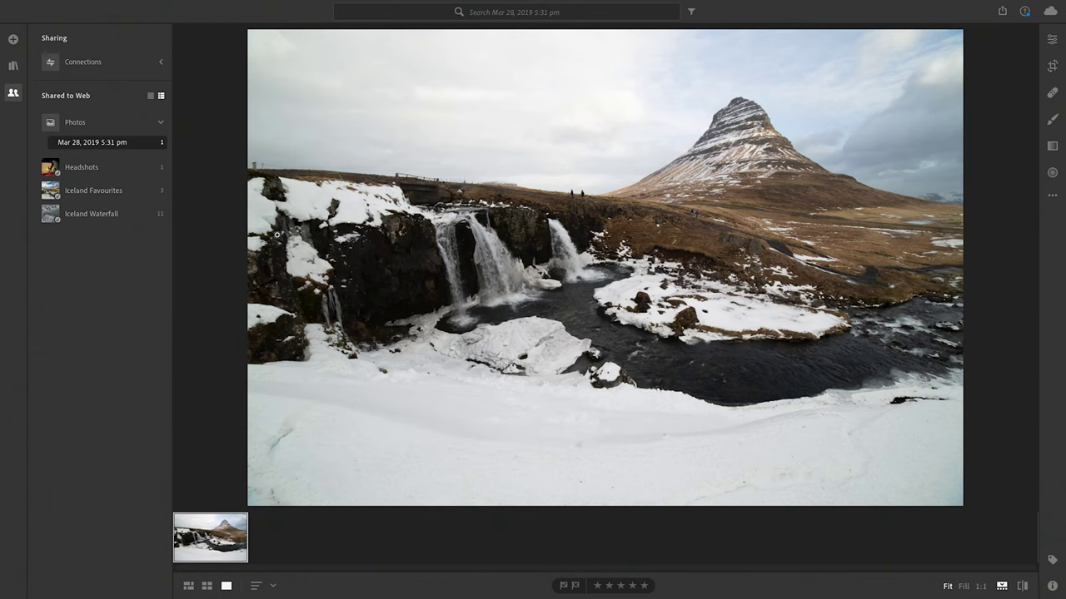
Open the shared Iceland Favourites album and share its waterfall panorama to the web.
left_click(105, 192)
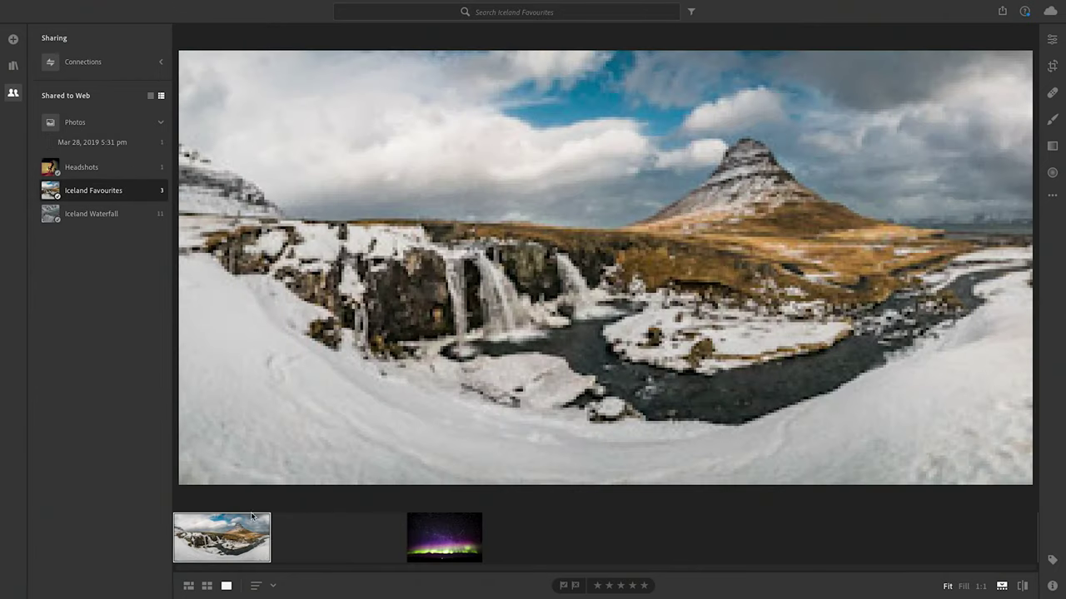
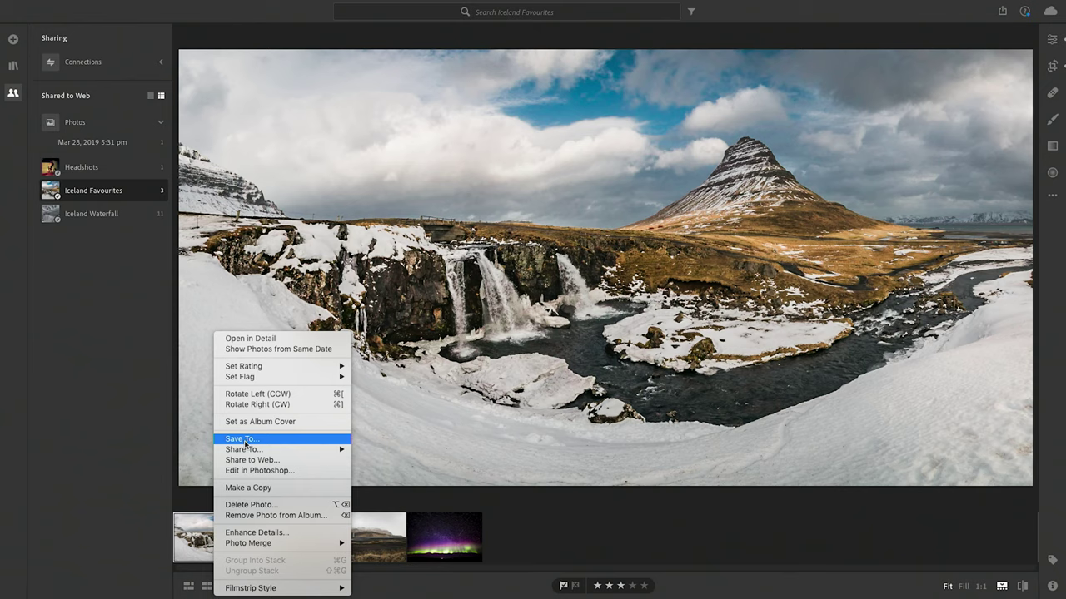
left_click(206, 230)
left_click(125, 6)
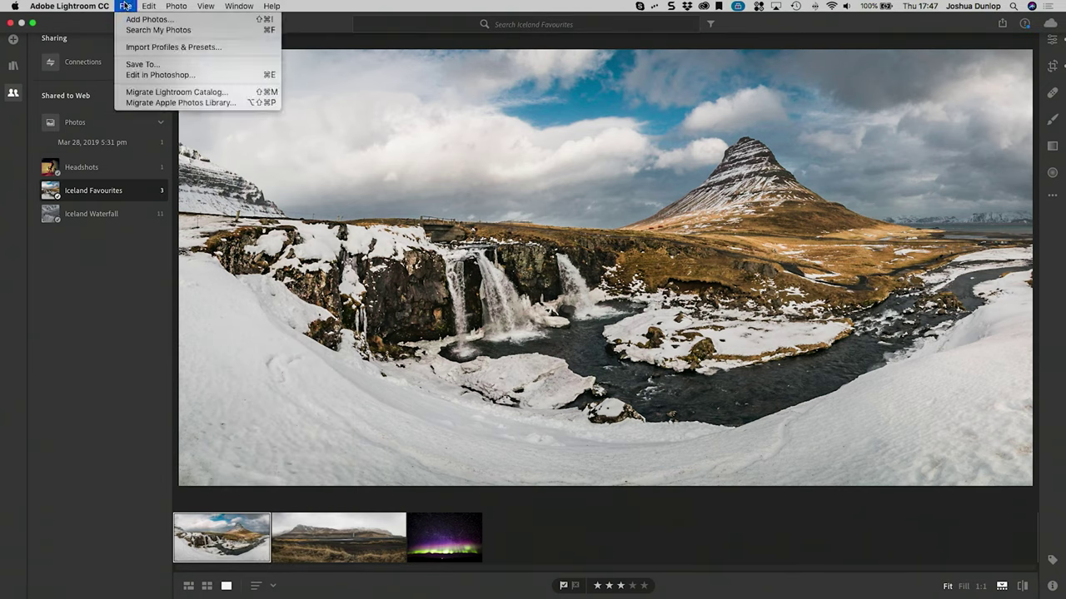
left_click(214, 349)
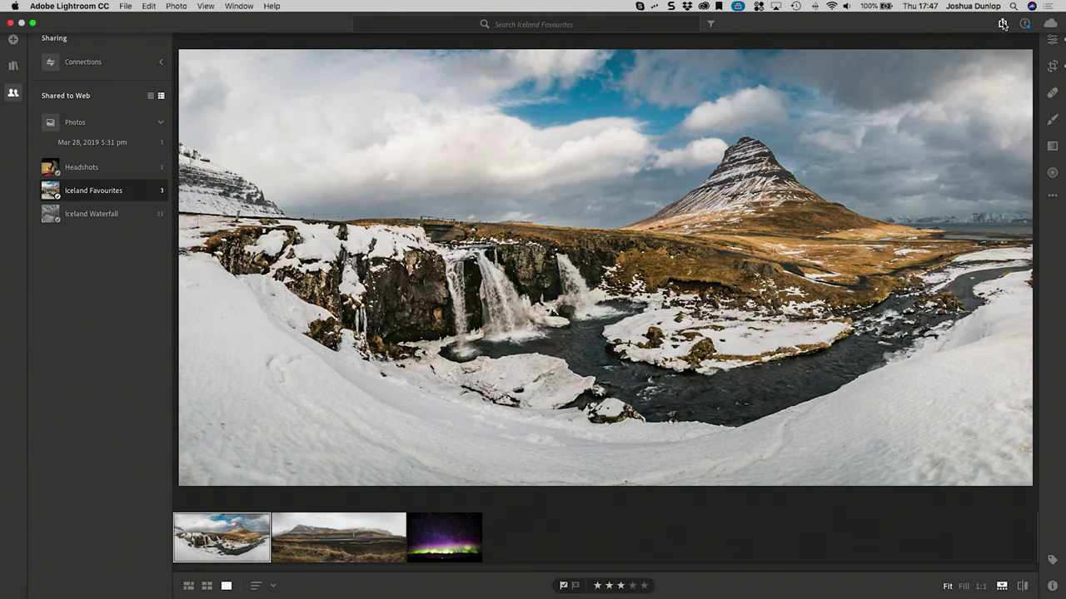
left_click(1002, 23)
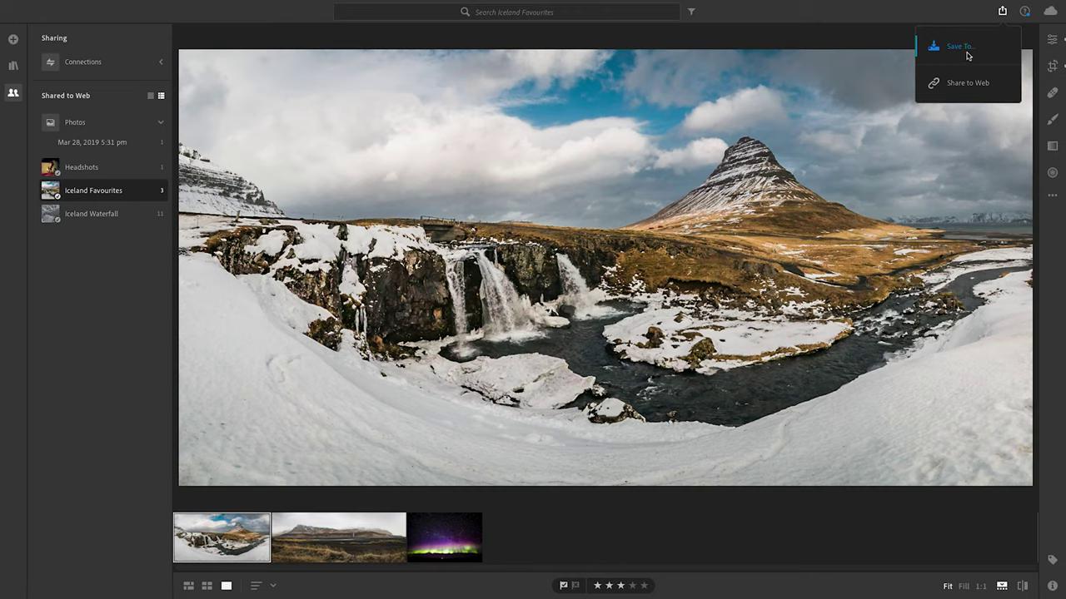
left_click(947, 84)
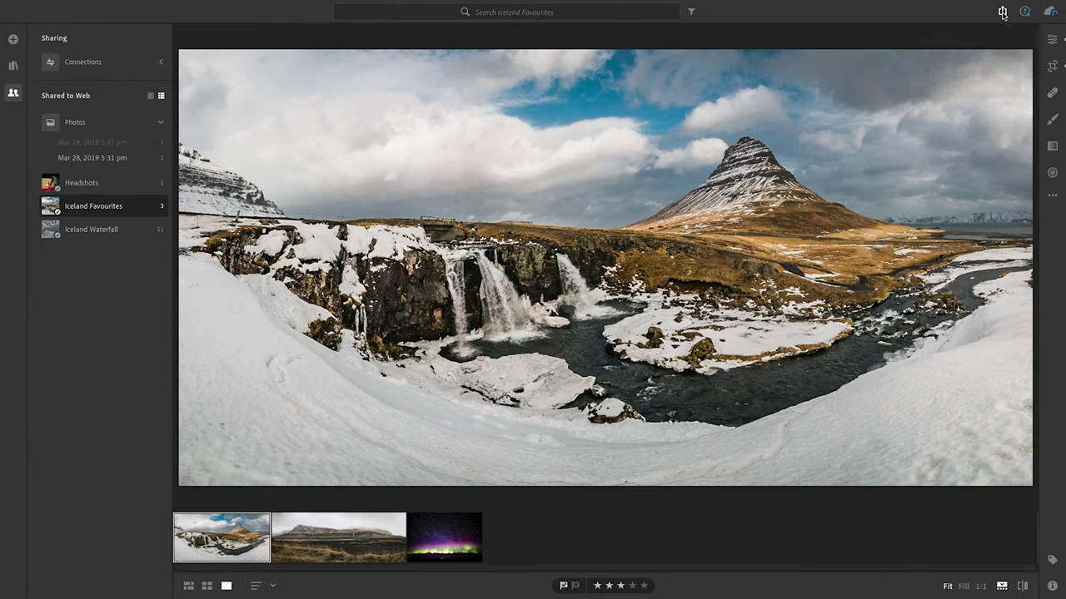
Start saving the waterfall panorama to the Lightroom CC Saved Photos folder with JPEG as the file type.
left_click(1002, 11)
left_click(957, 46)
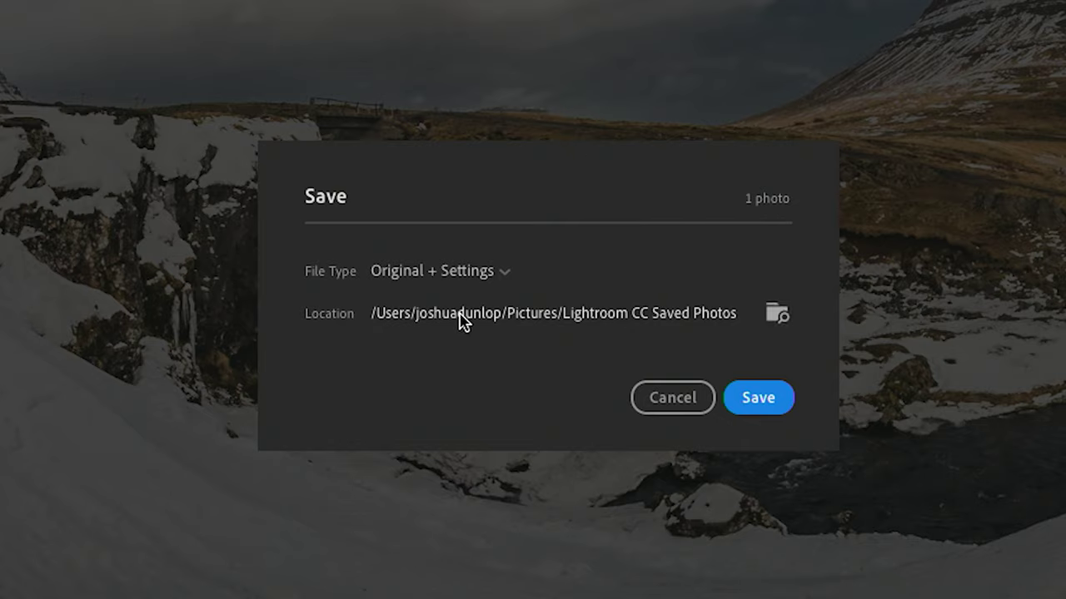
left_click(421, 275)
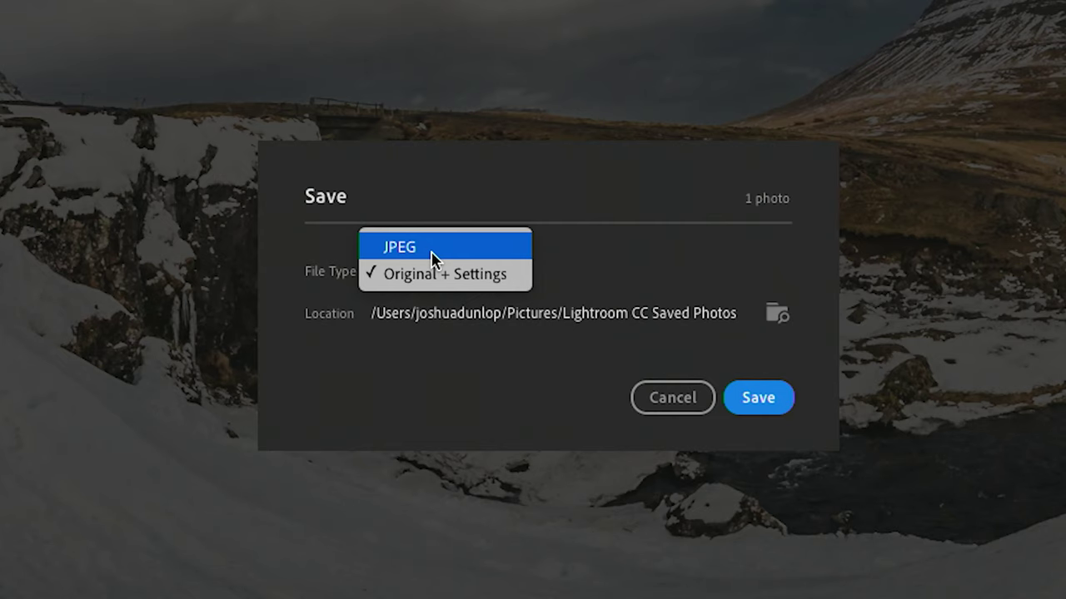
left_click(431, 252)
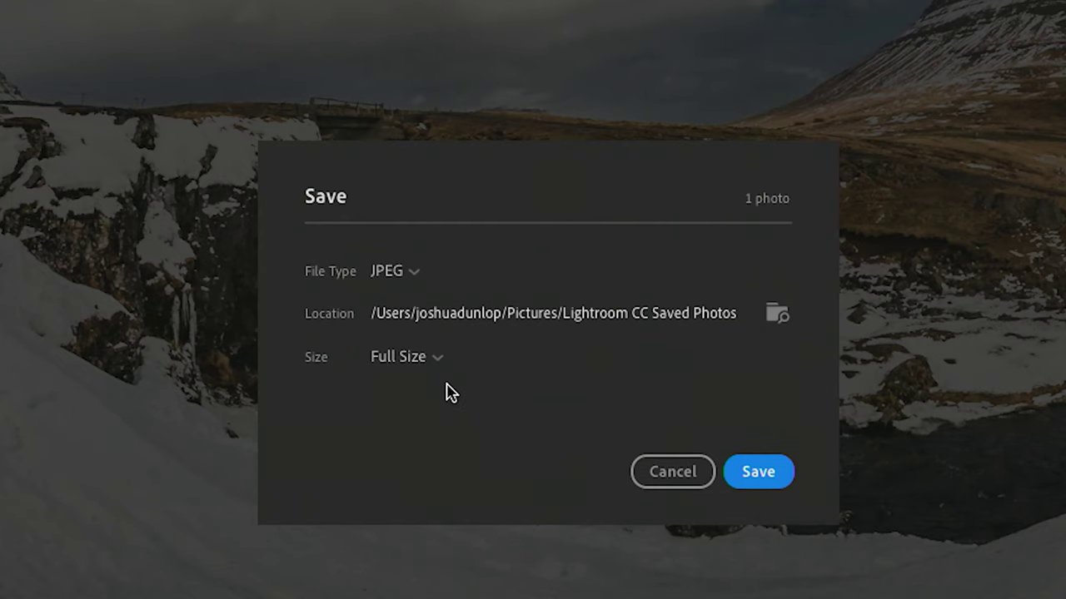
Set the JPEG's size to Small after trying Custom, and save the panorama.
left_click(425, 358)
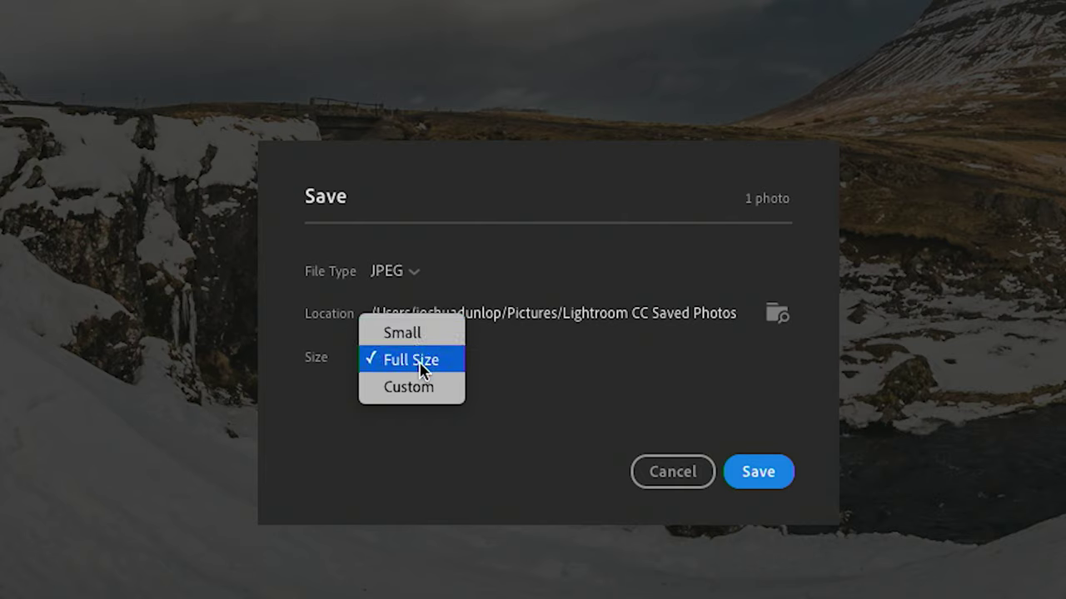
left_click(457, 389)
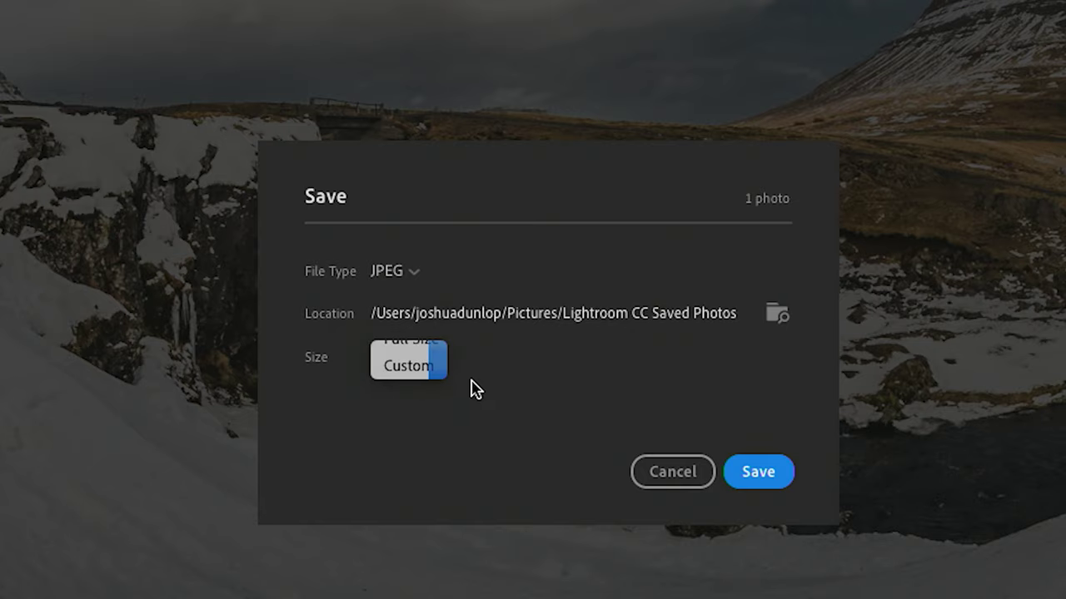
left_click(397, 367)
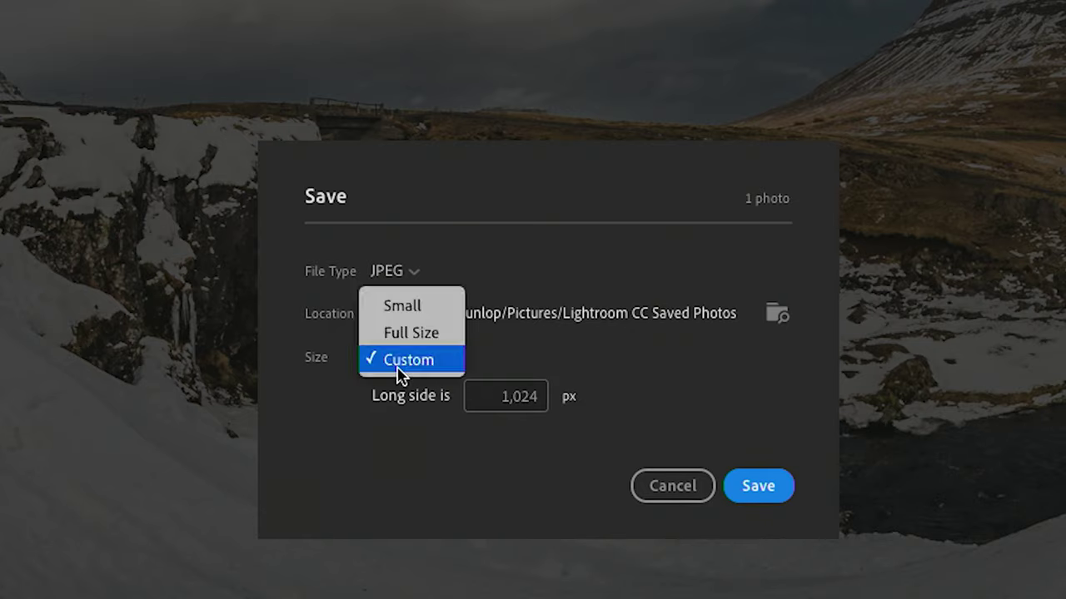
left_click(409, 305)
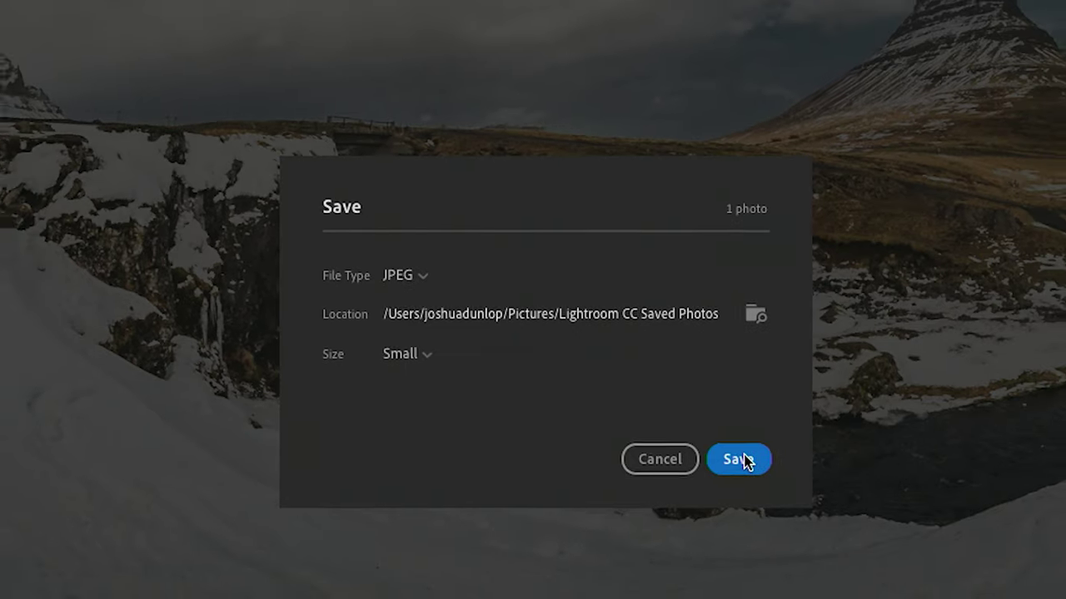
left_click(758, 472)
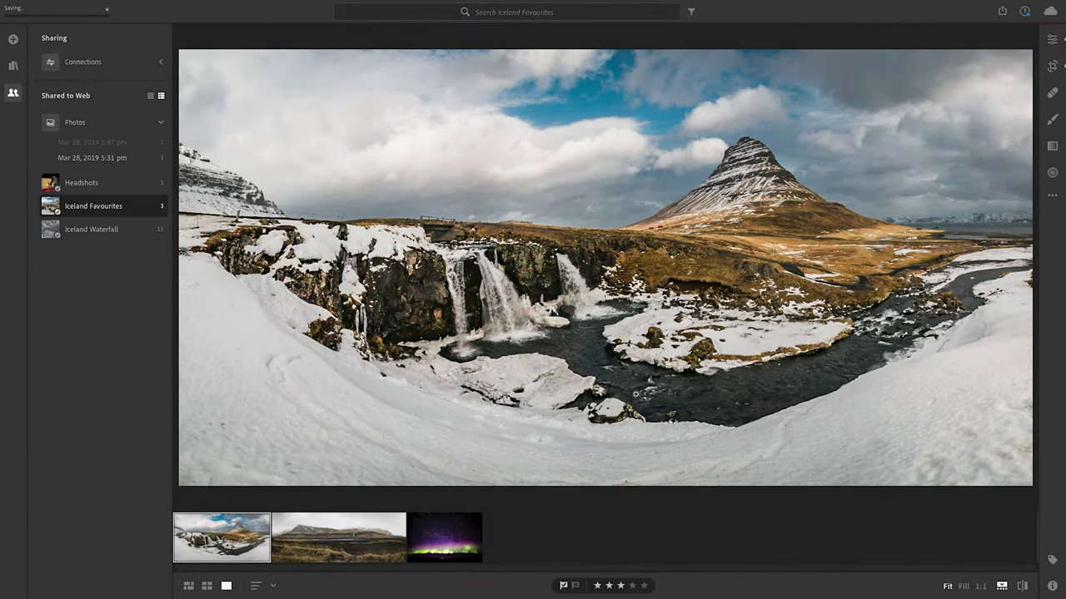